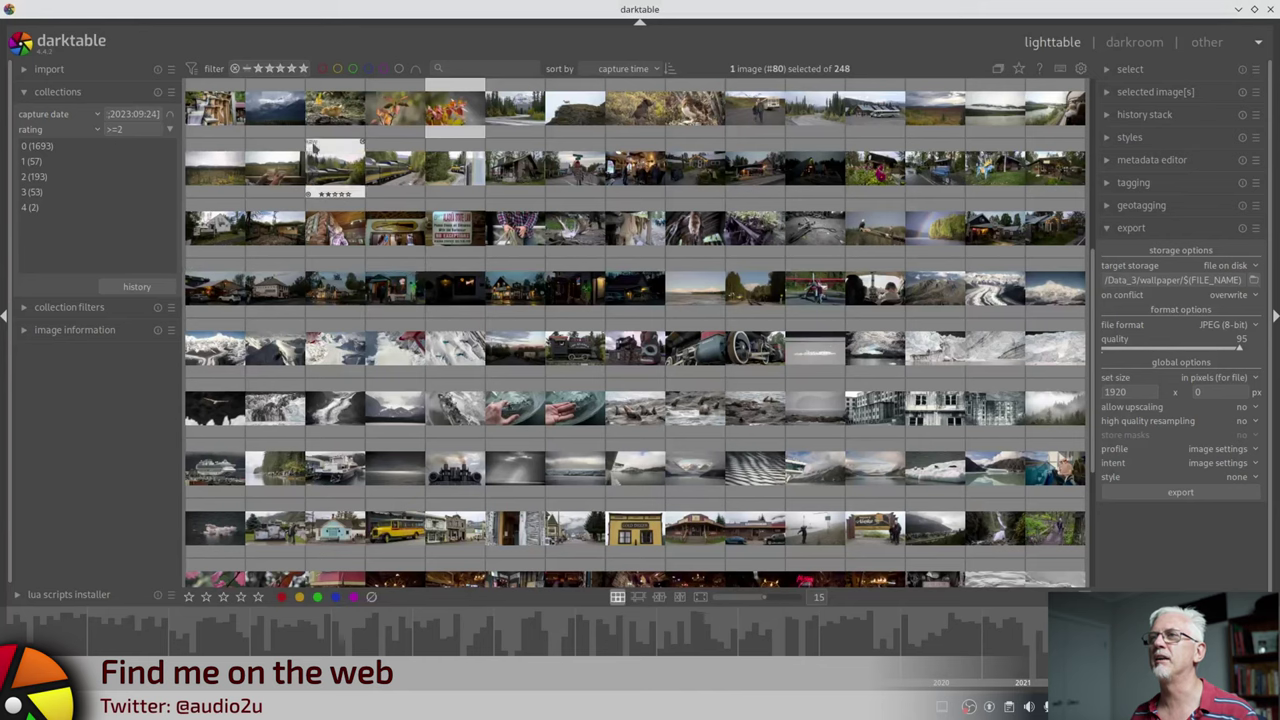
Open the snowy mountain photo in the darkroom and straighten its horizon with two level lines
left_click(266, 118)
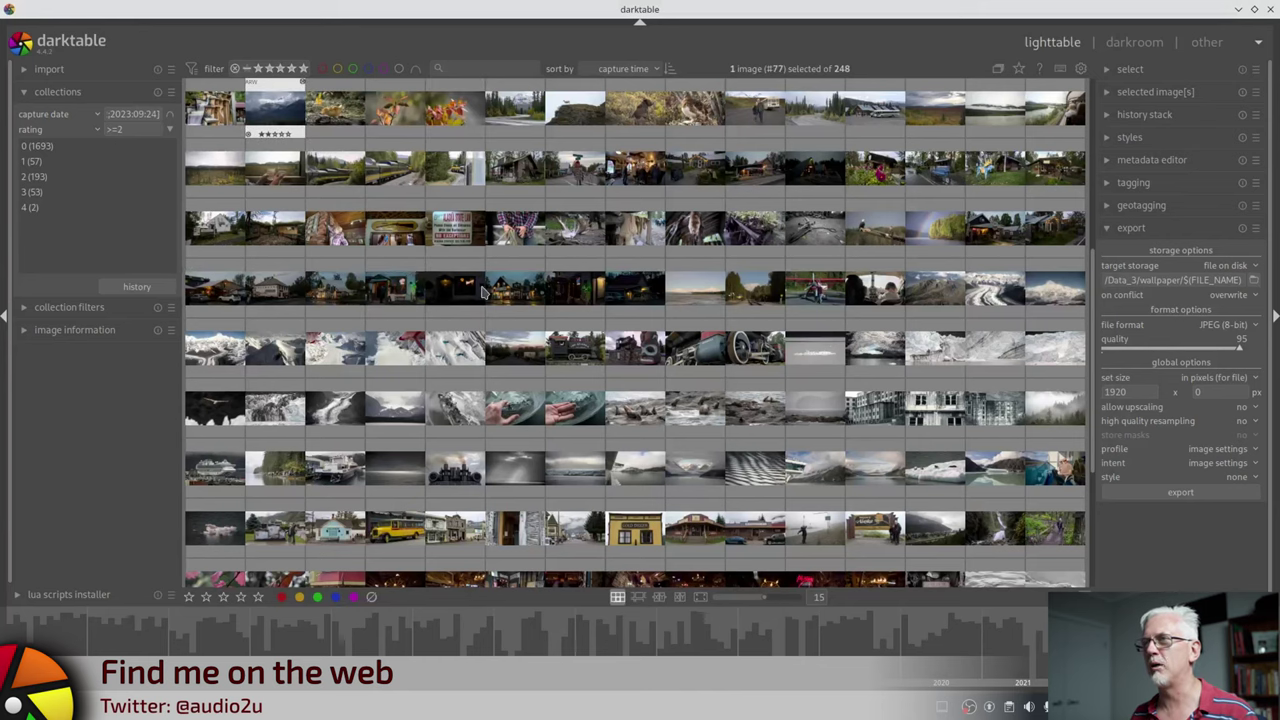
key("d")
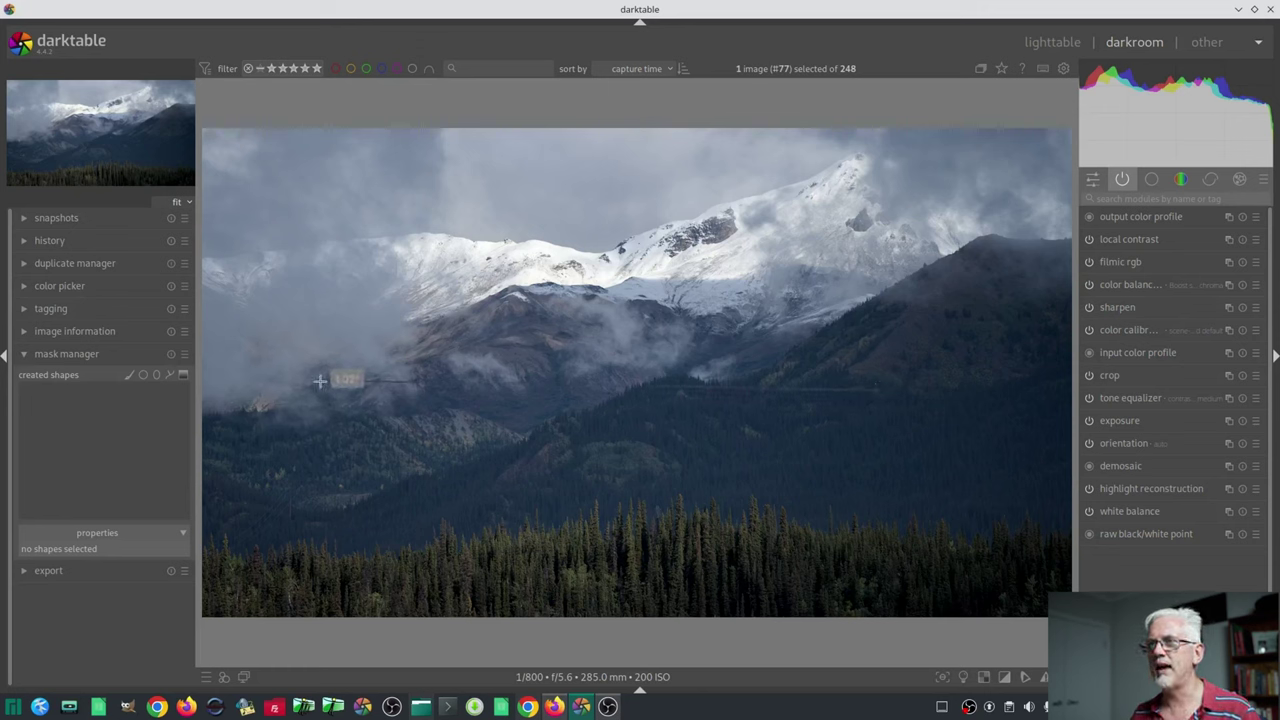
left_click_drag(328, 363, 330, 364)
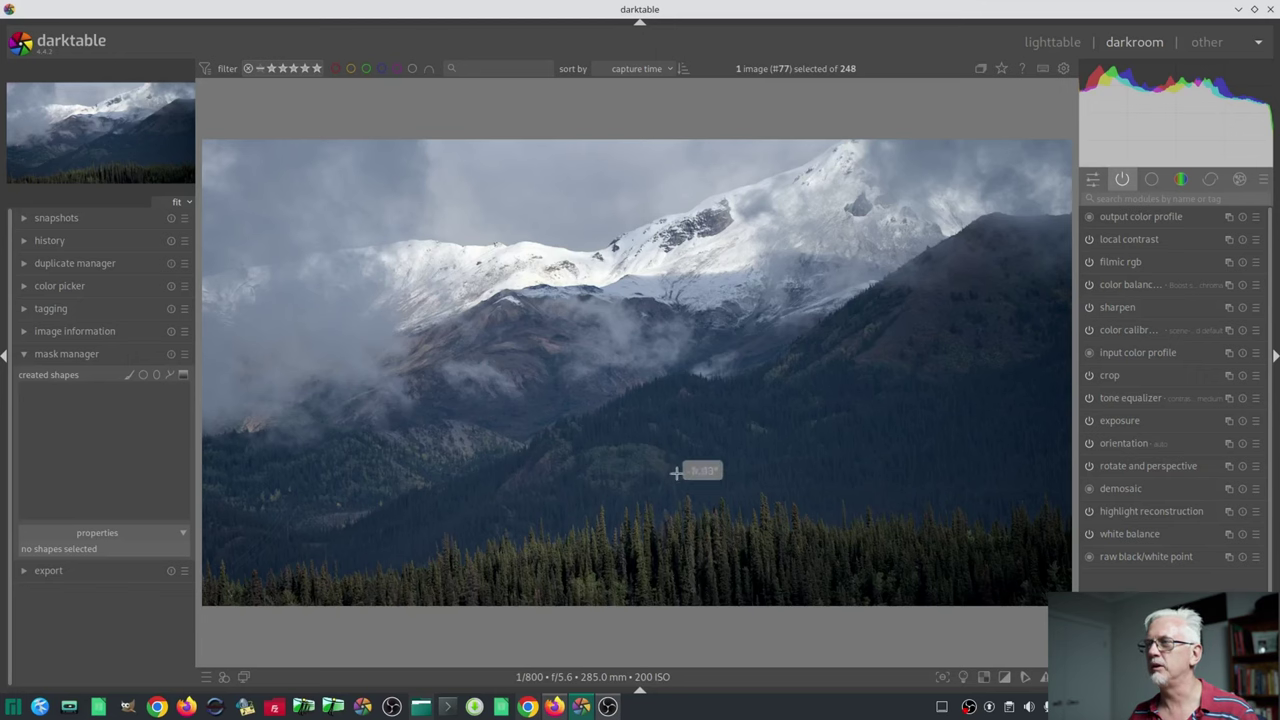
left_click_drag(688, 451, 688, 456)
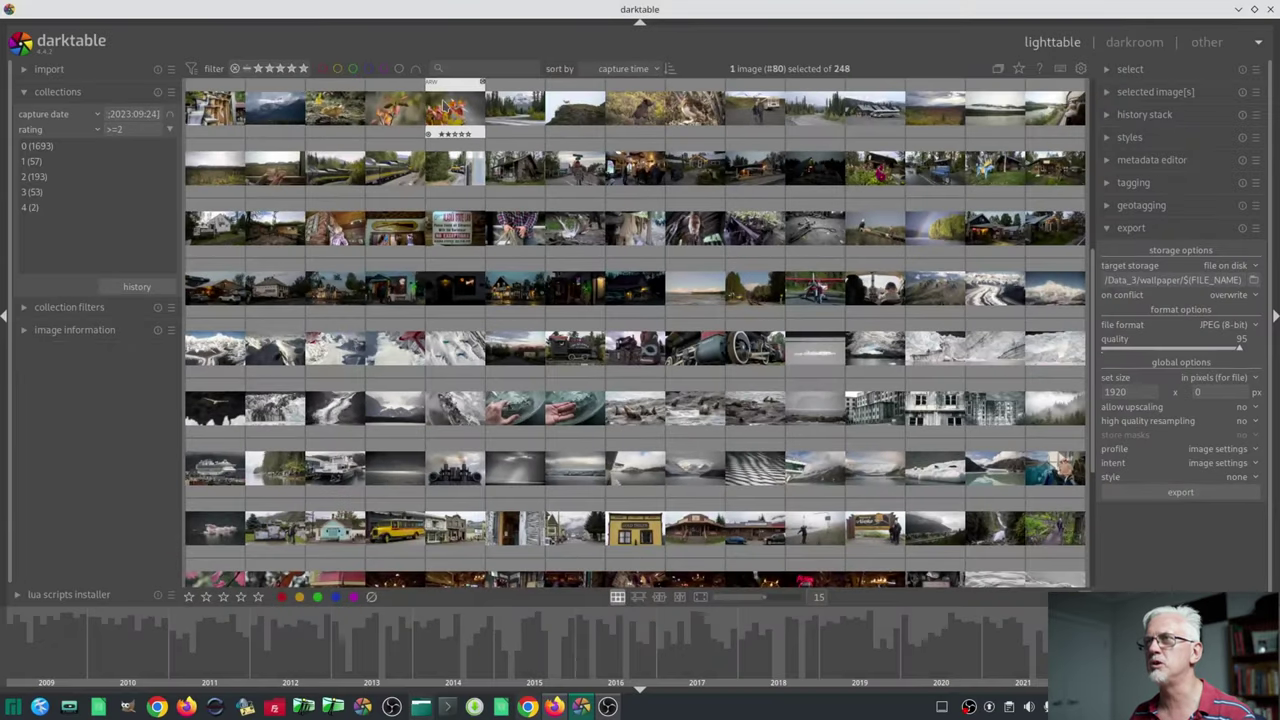
Open the autumn leaves photo and display color balance rgb's one-shape brush mask as an overlay
double_click(455, 108)
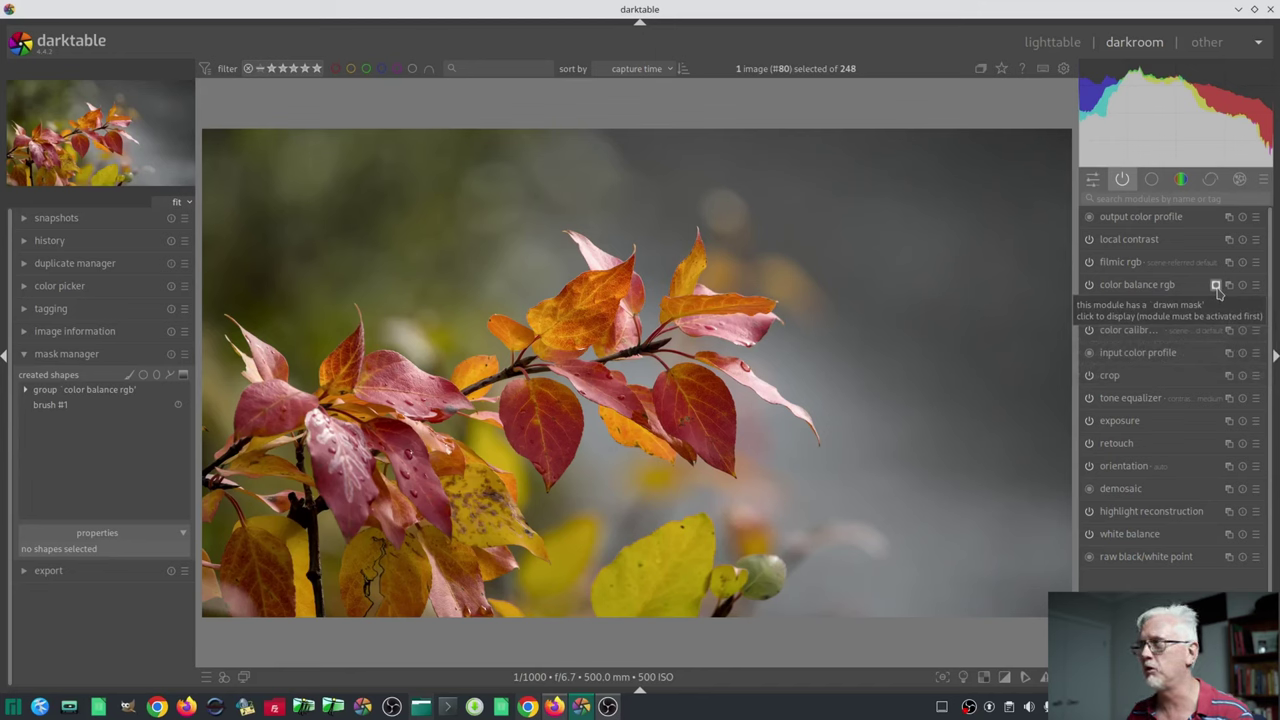
left_click(1215, 287)
scroll(1265, 500, "down", 2)
scroll(1265, 500, "down", 3)
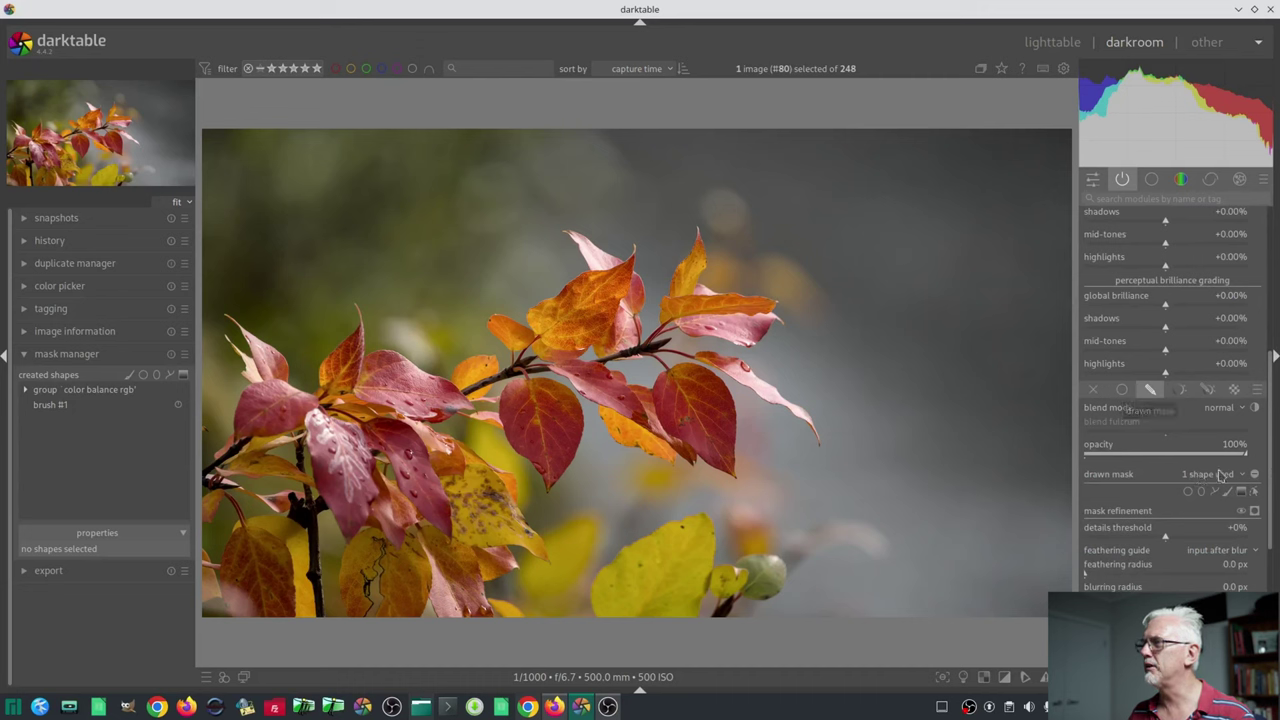
left_click(1255, 493)
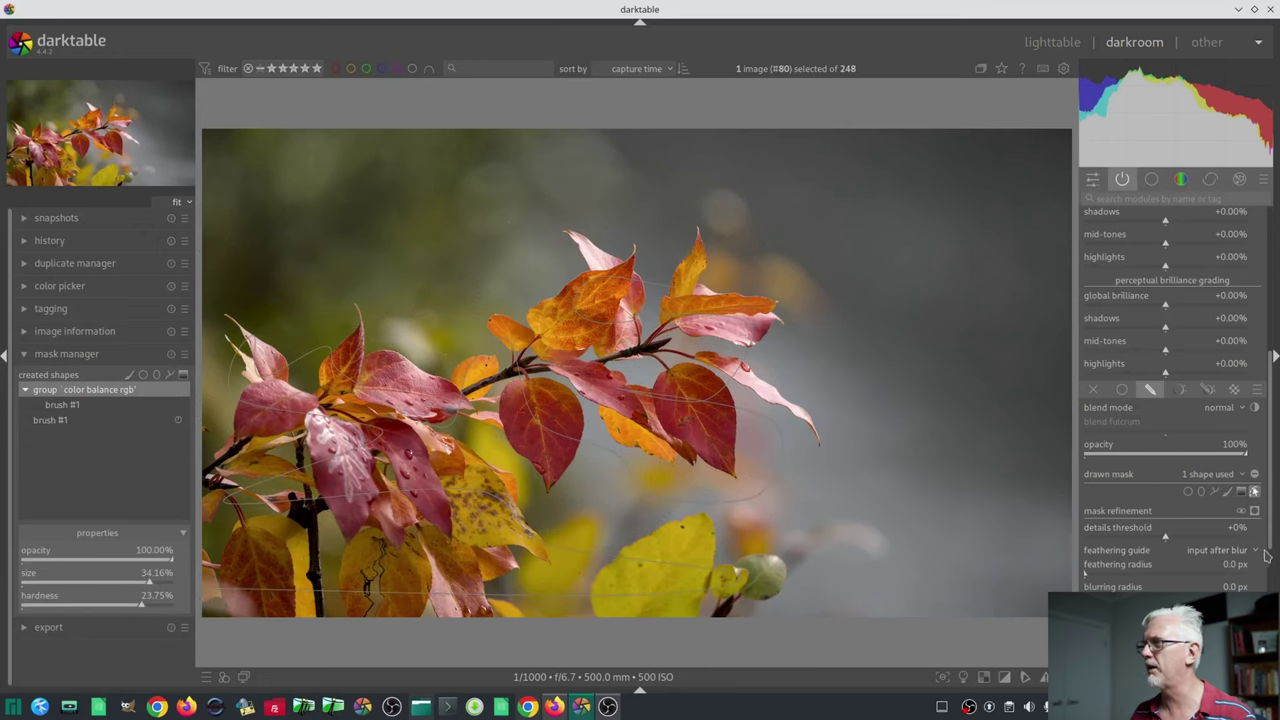
left_click(1255, 511)
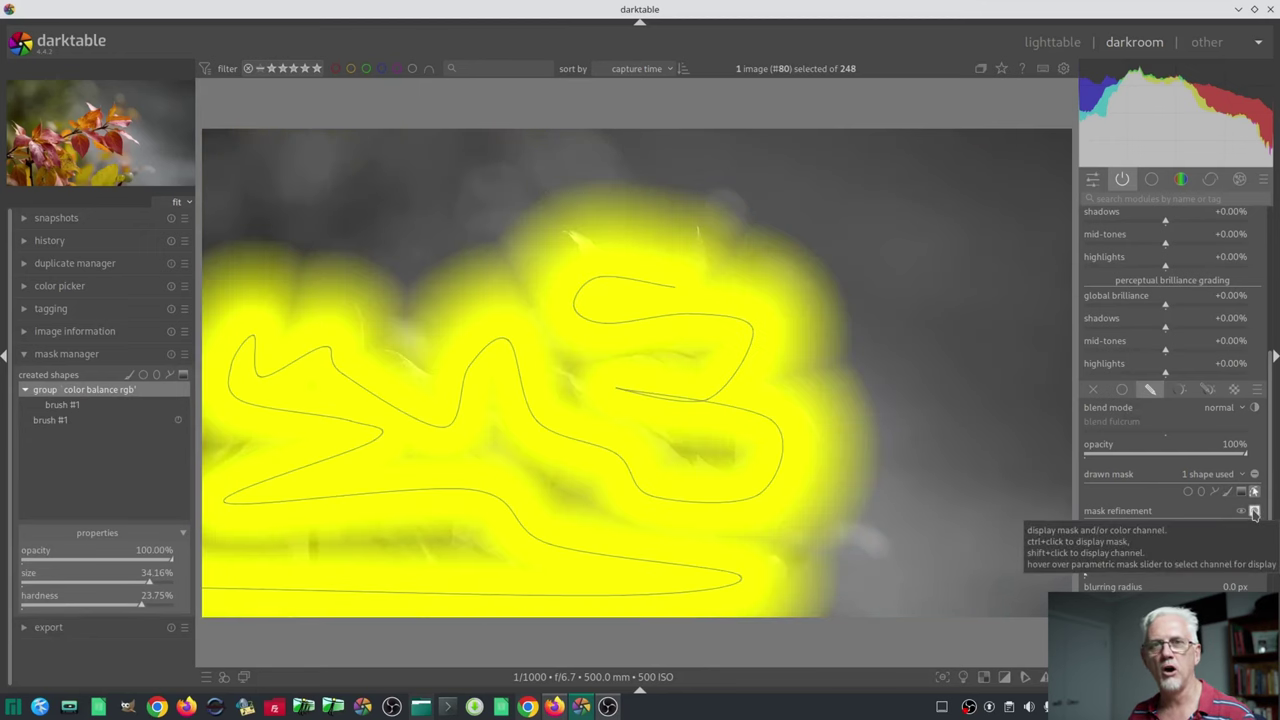
left_click(60, 405)
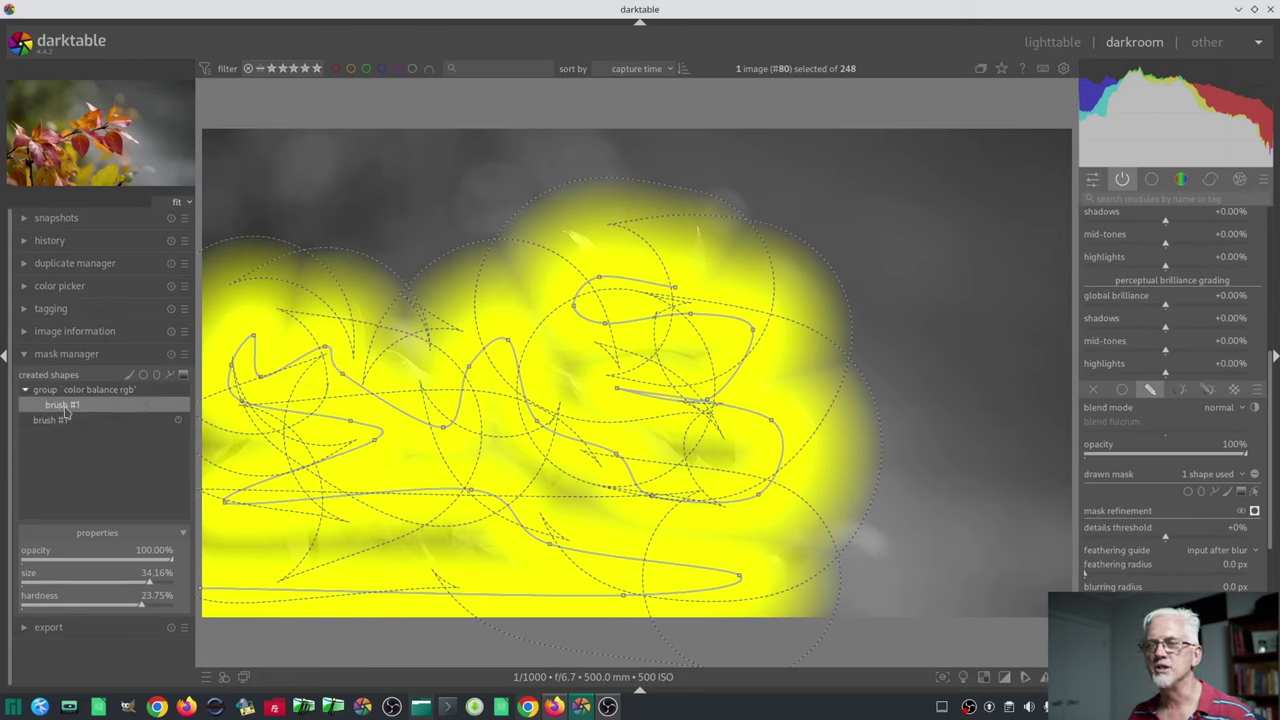
left_click(103, 396)
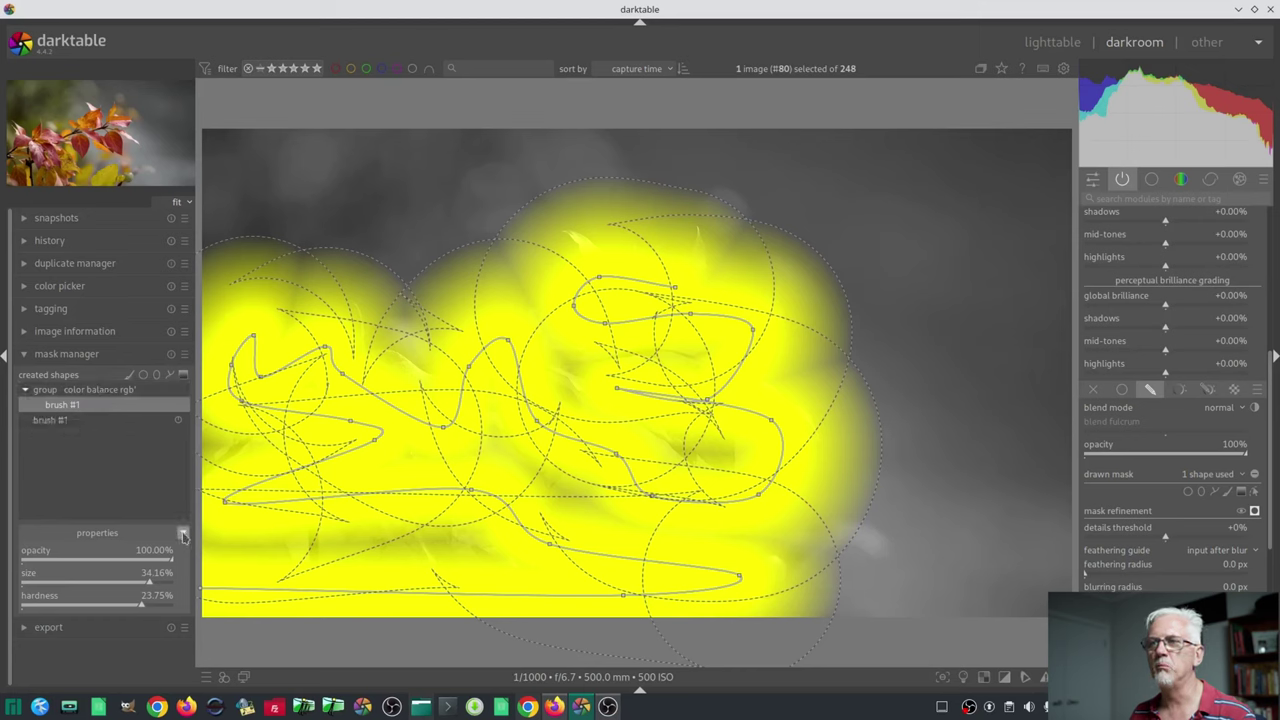
left_click(183, 532)
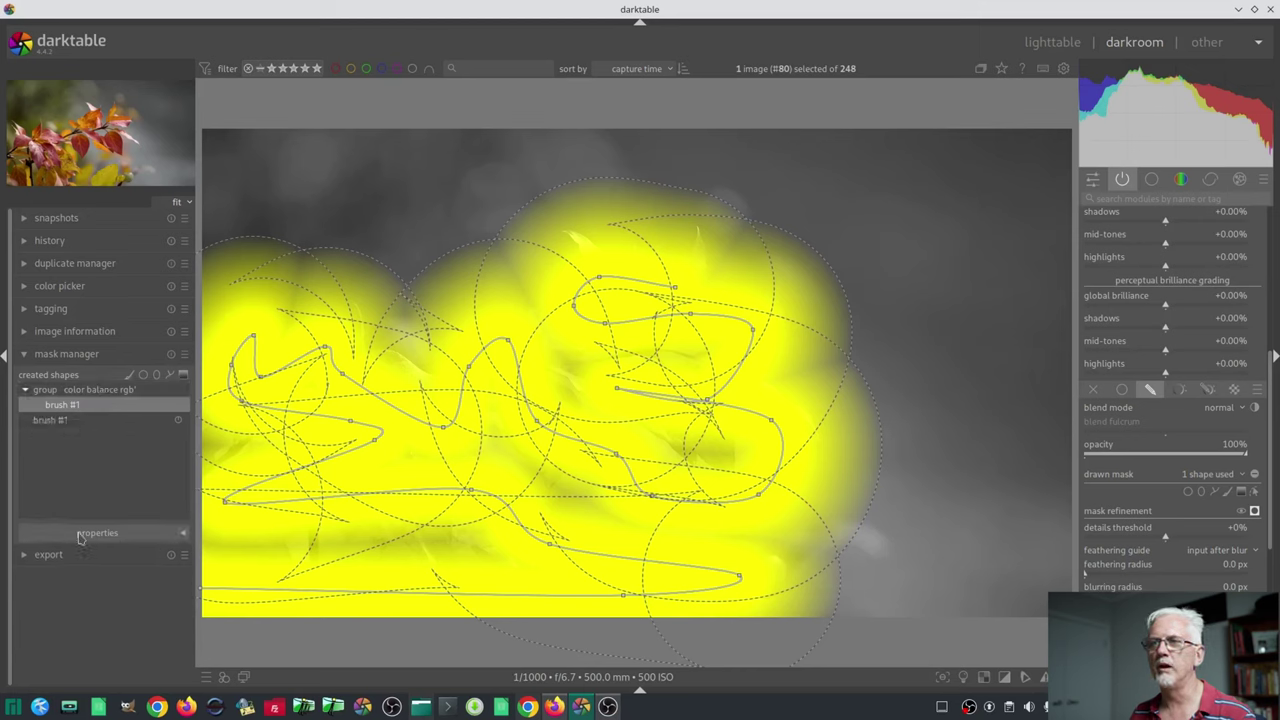
left_click(183, 533)
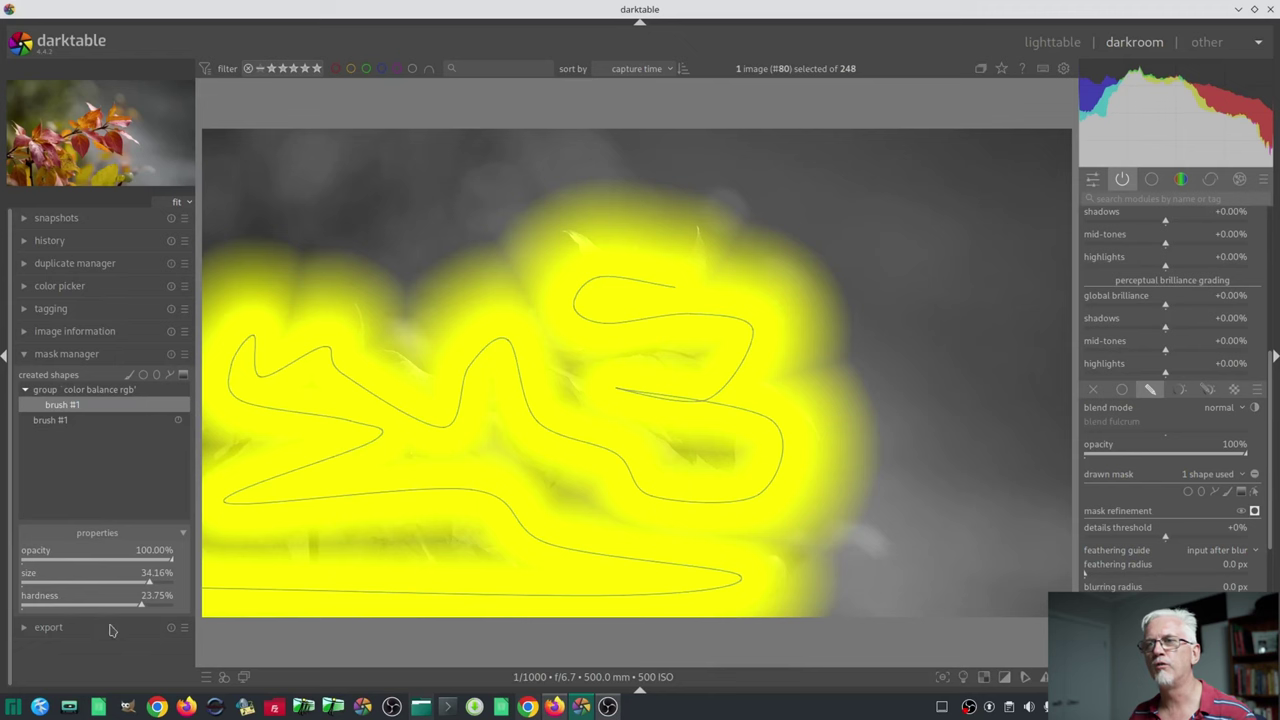
Set the mask brush hardness to 35.45% and its size to about 51%
mouse_move(126, 609)
left_mouse_down()
mouse_move(57, 609)
mouse_move(152, 622)
left_mouse_up()
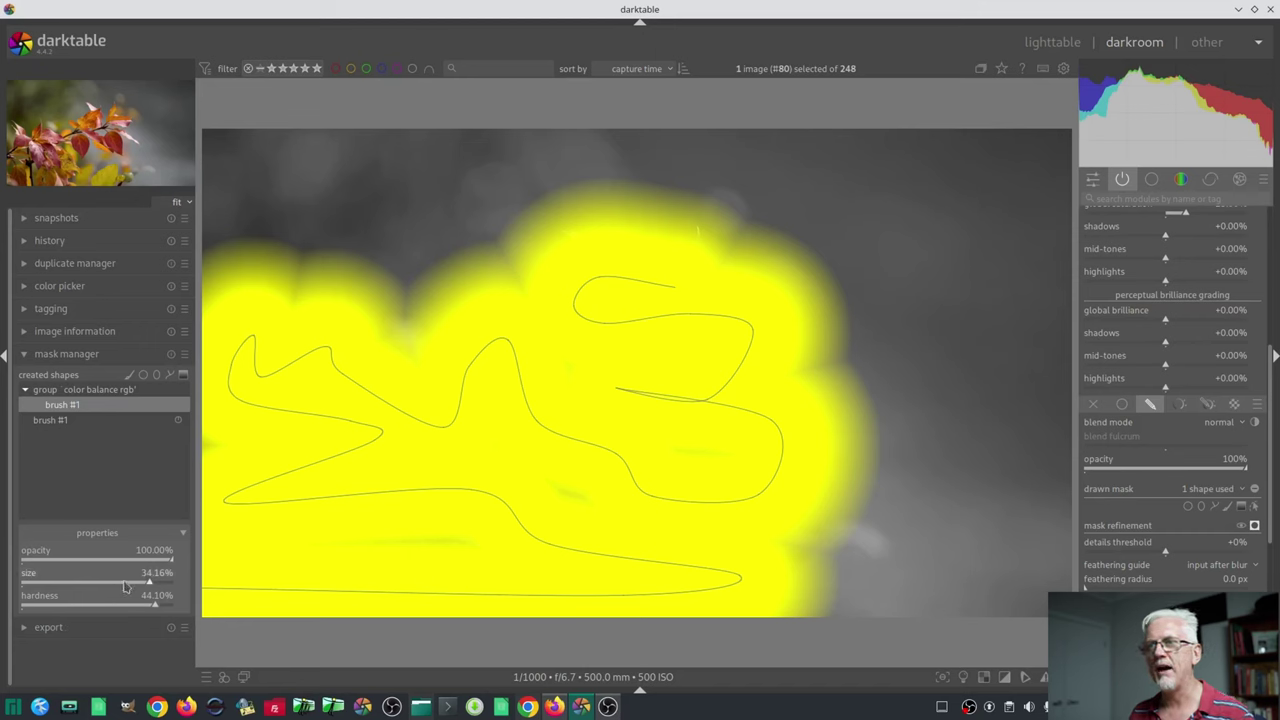
mouse_move(126, 587)
left_mouse_down()
mouse_move(115, 588)
mouse_move(151, 588)
mouse_move(129, 590)
left_mouse_up()
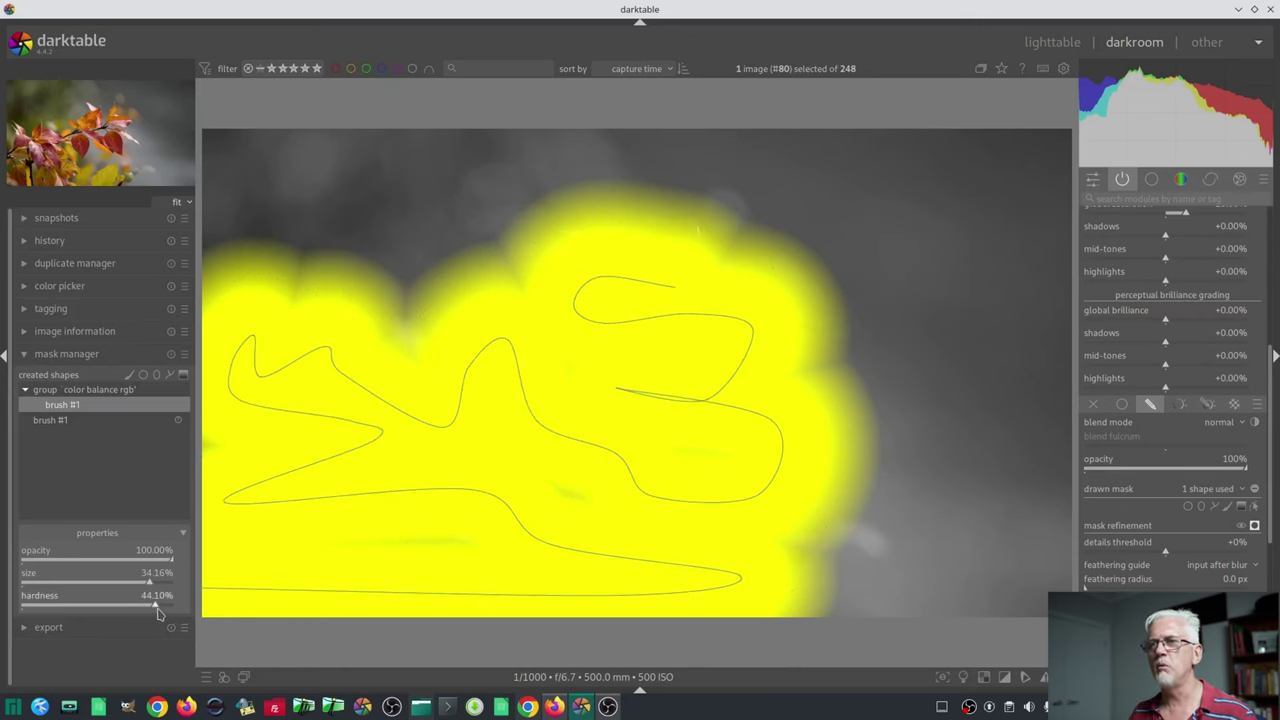
scroll(160, 605, "up", 5)
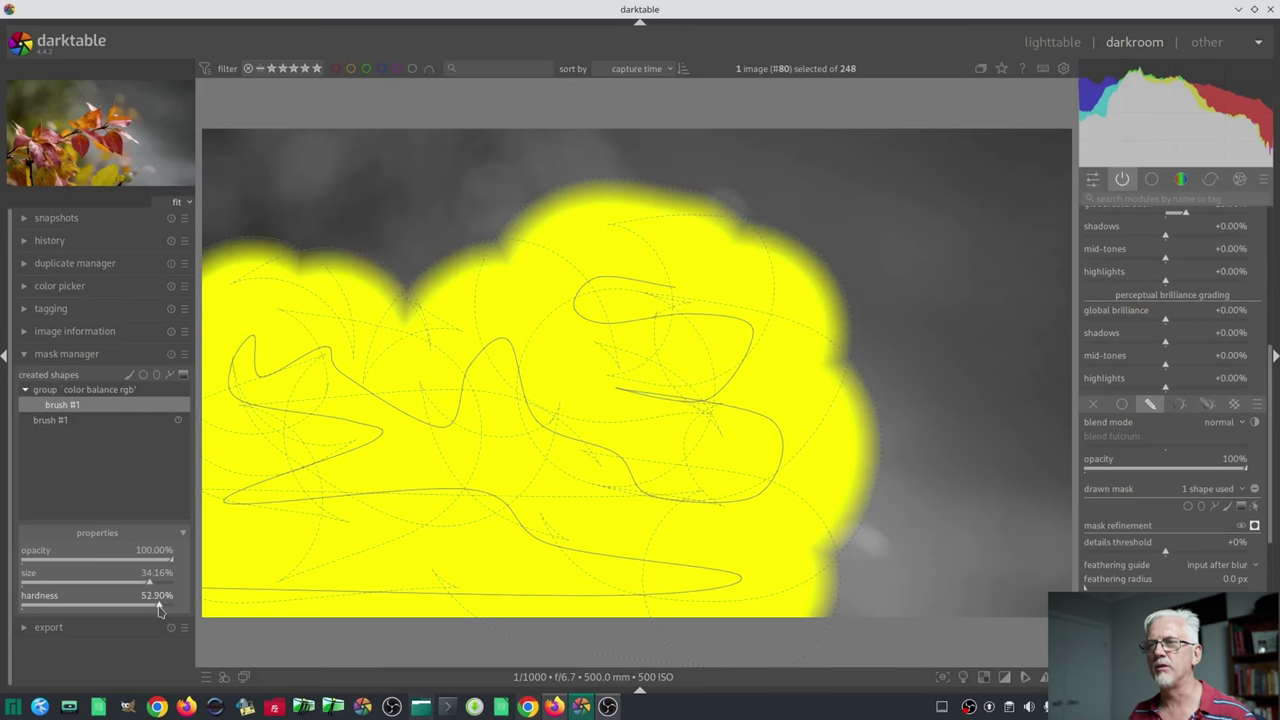
scroll(155, 607, "down", 10)
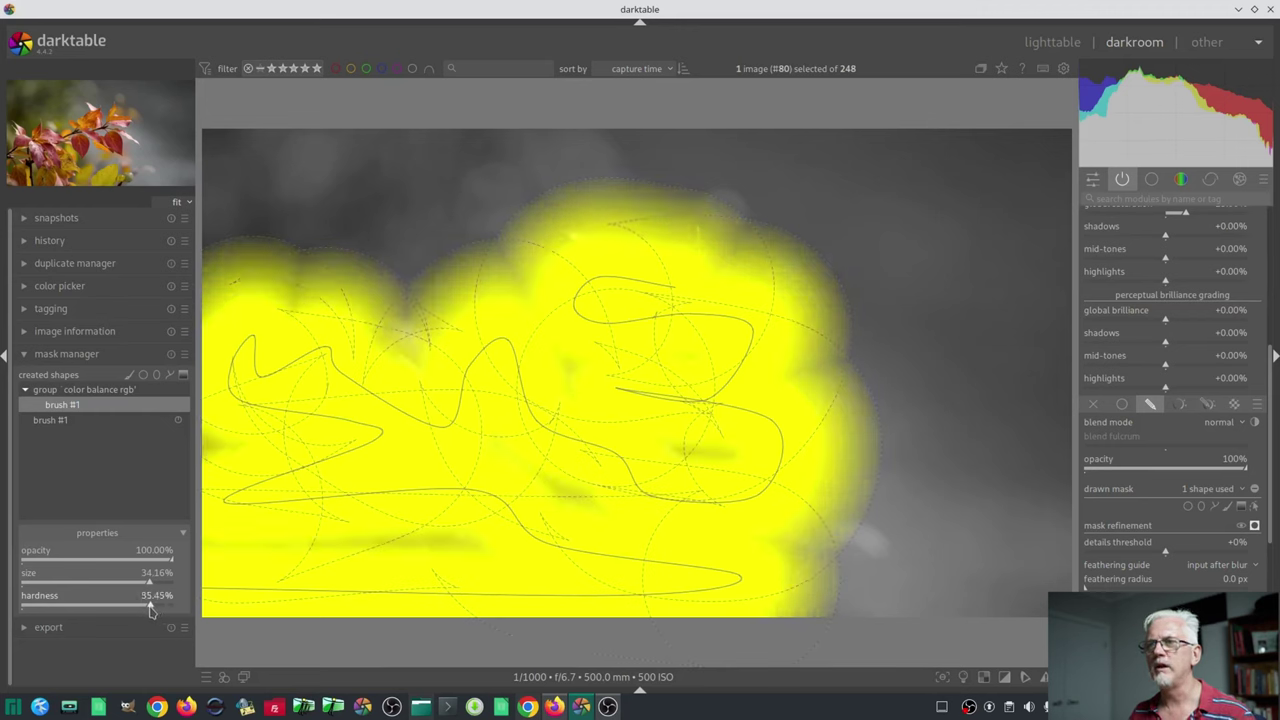
scroll(152, 583, "up", 5)
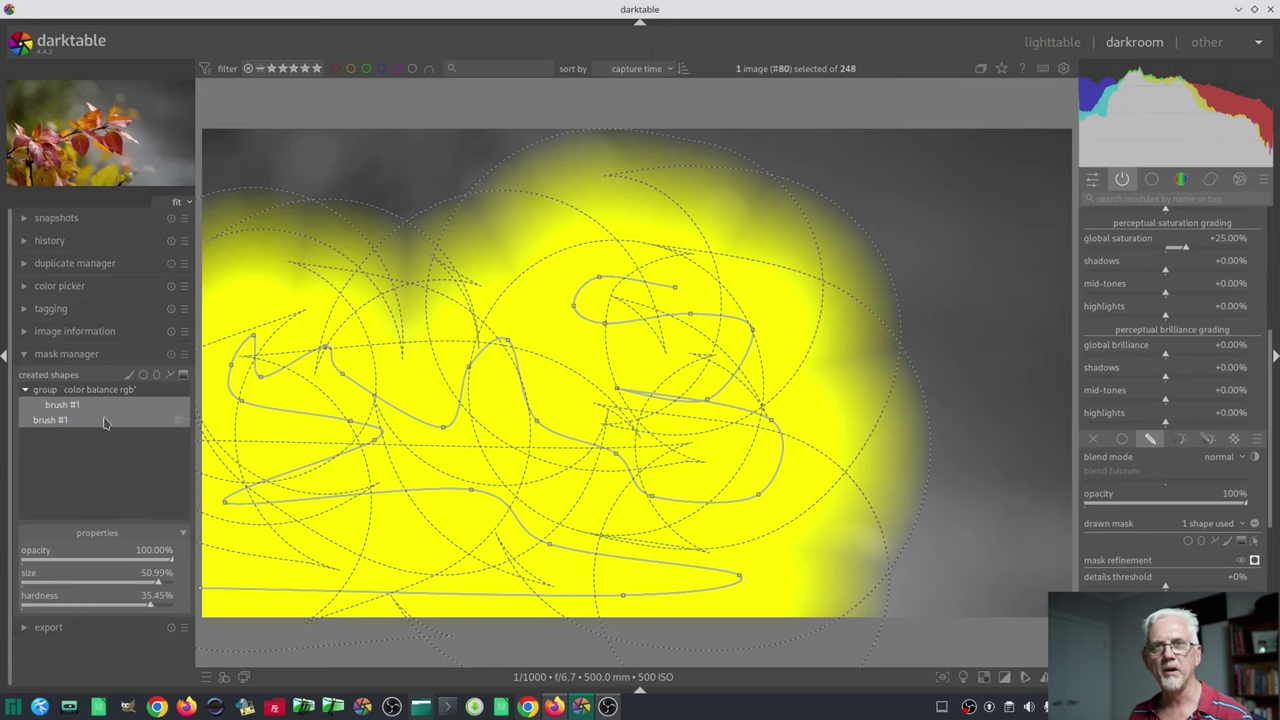
Hide the brush outlines and set brush #1's size to exactly 50%
left_click(62, 410)
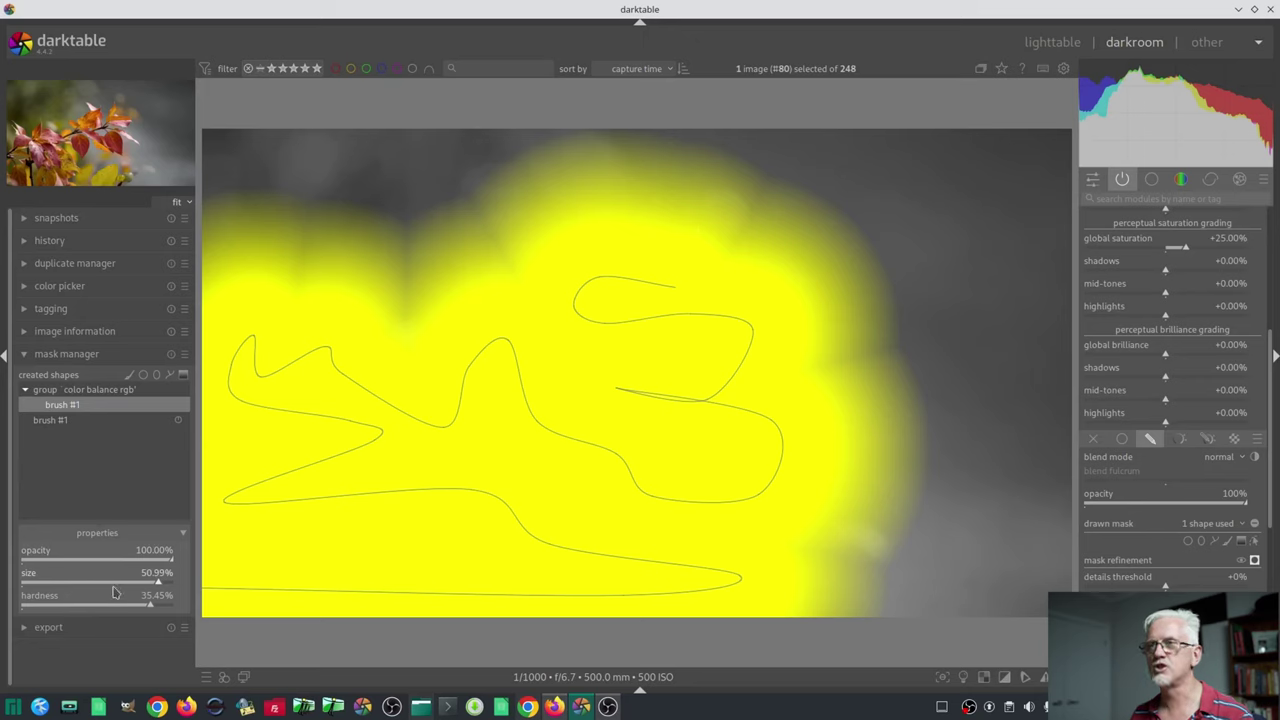
scroll(107, 587, "down", 10)
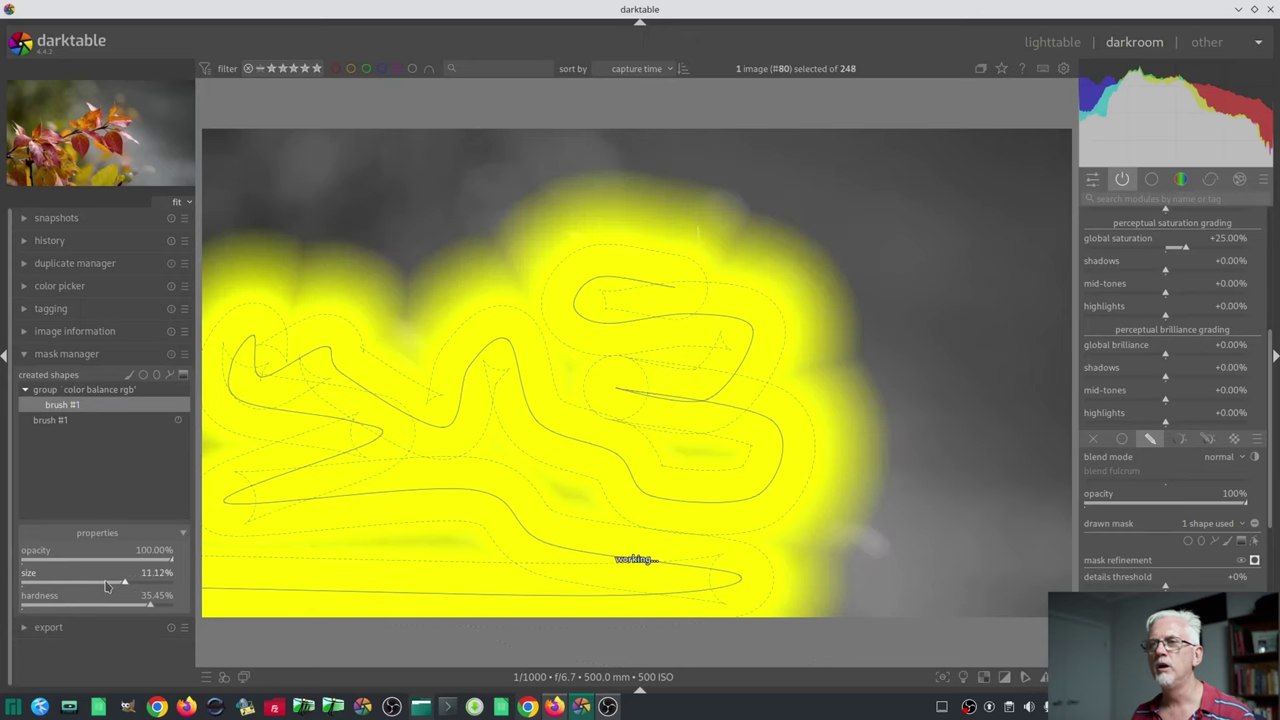
scroll(105, 587, "down", 3)
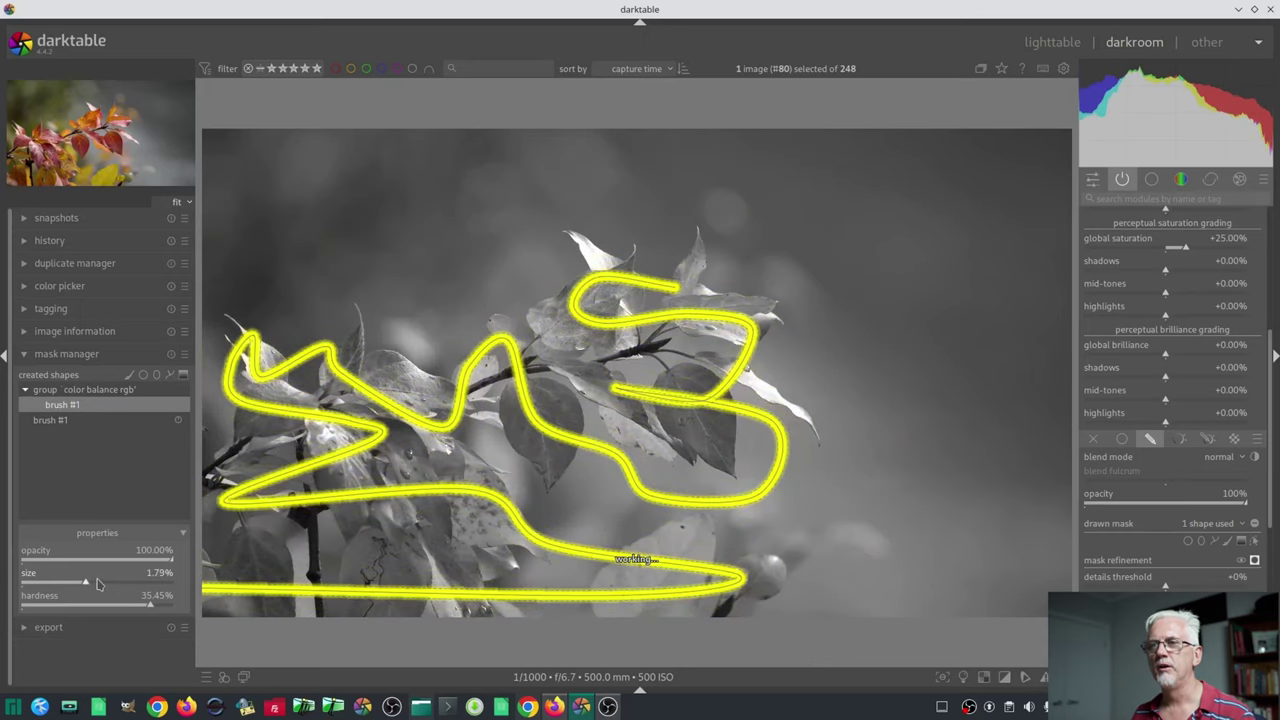
scroll(98, 586, "up", 4)
scroll(98, 586, "up", 1)
scroll(98, 586, "up", 5)
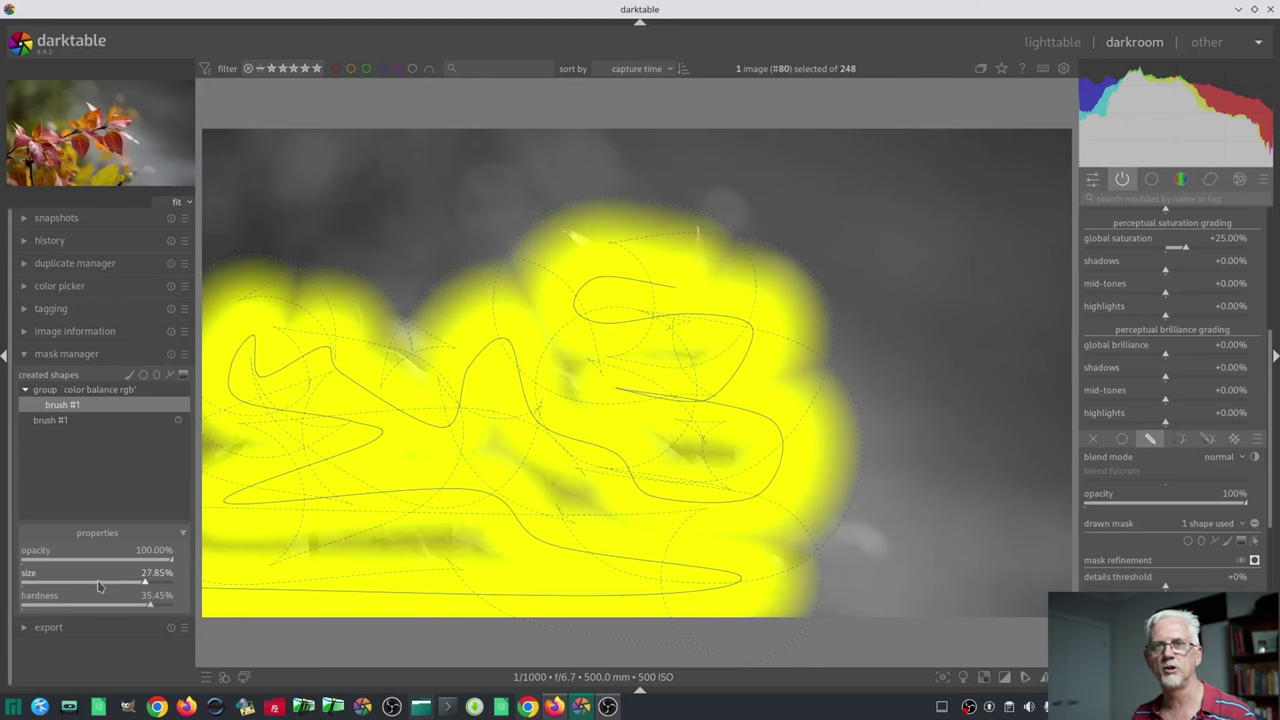
scroll(98, 586, "up", 2)
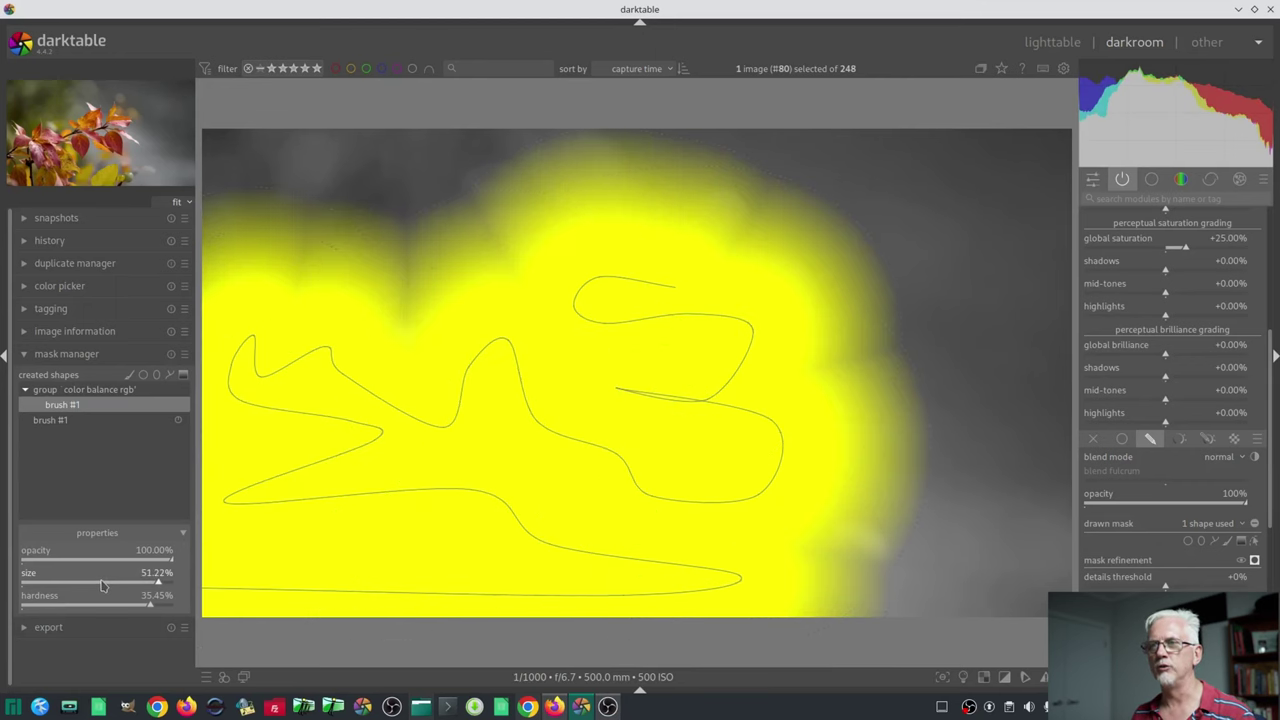
scroll(136, 598, "down", 1)
scroll(137, 580, "down", 1)
scroll(130, 588, "down", 1)
scroll(128, 592, "down", 1)
double_click(130, 590)
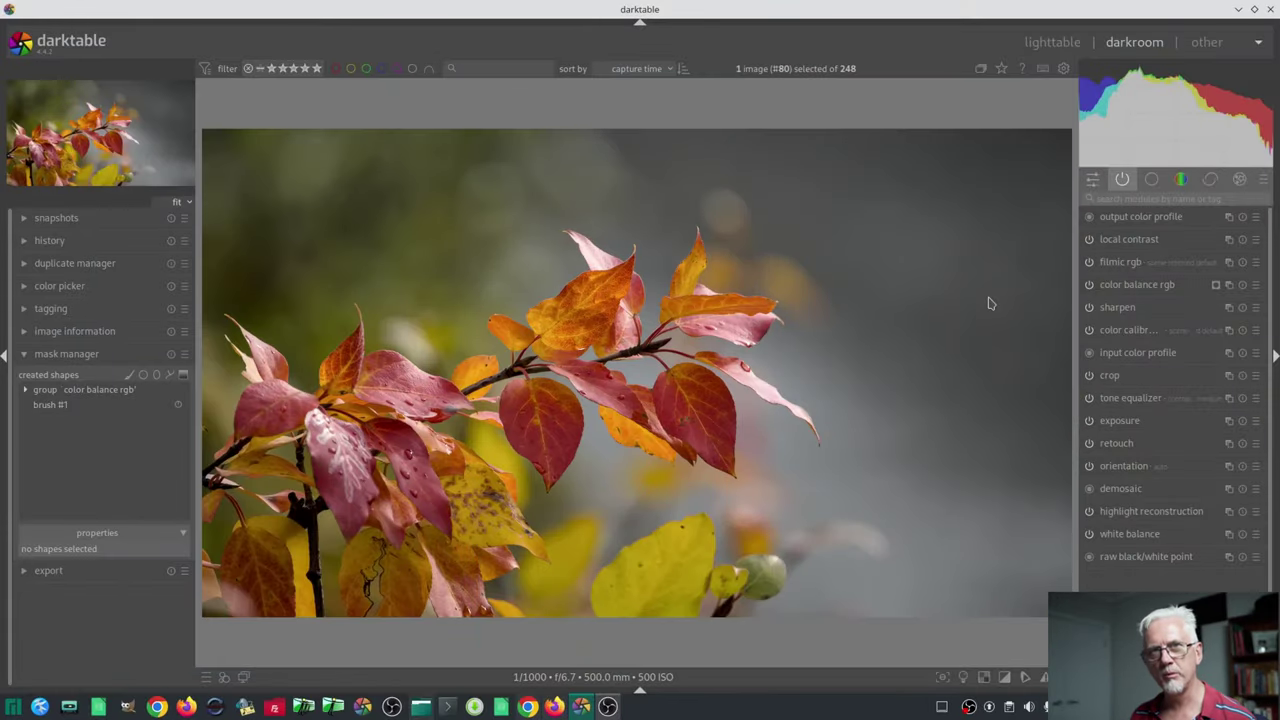
Expand color balance rgb and enable drawn-mask blending, which shows no shapes used
left_click(1142, 286)
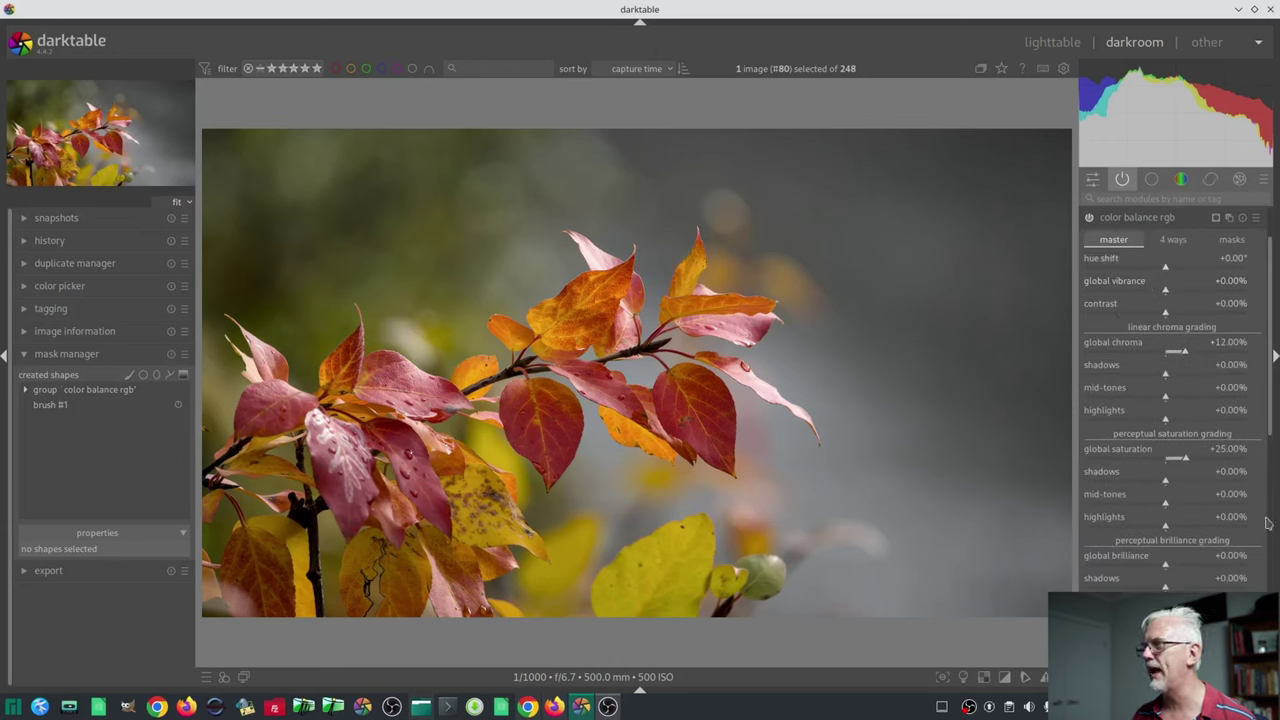
scroll(1200, 420, "down", 5)
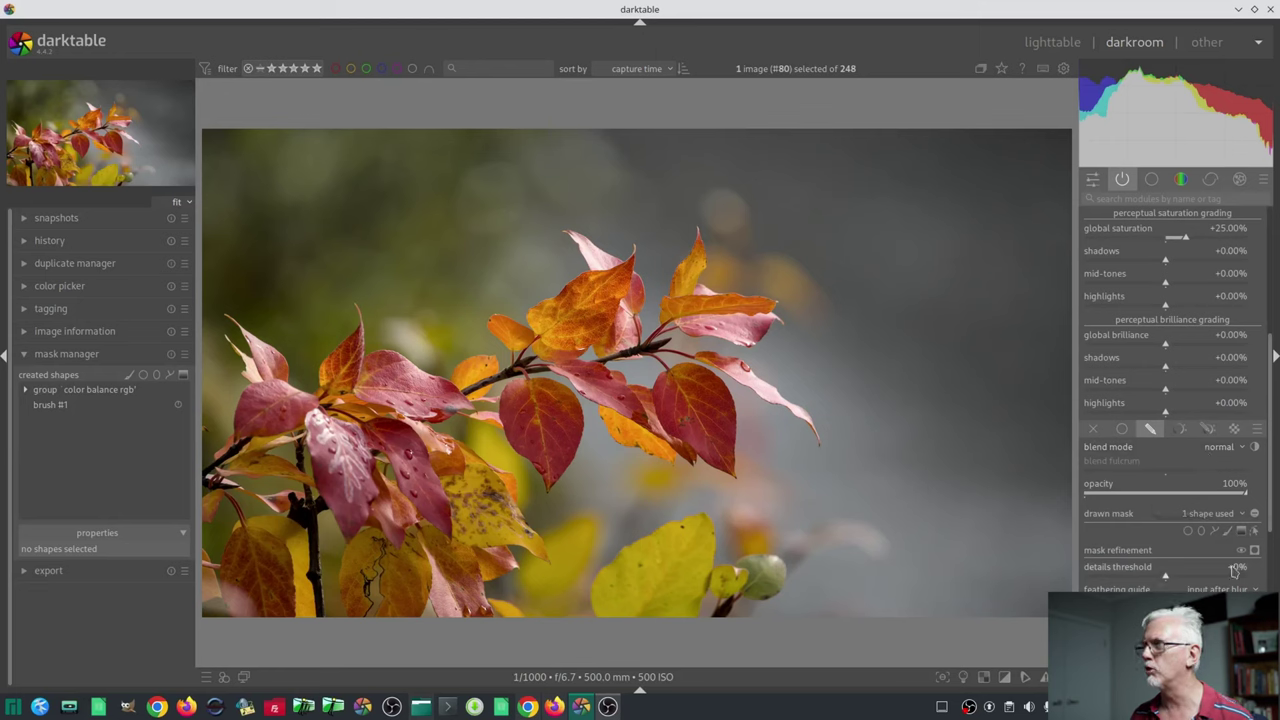
scroll(1150, 292, "up", 5)
left_click(1150, 292)
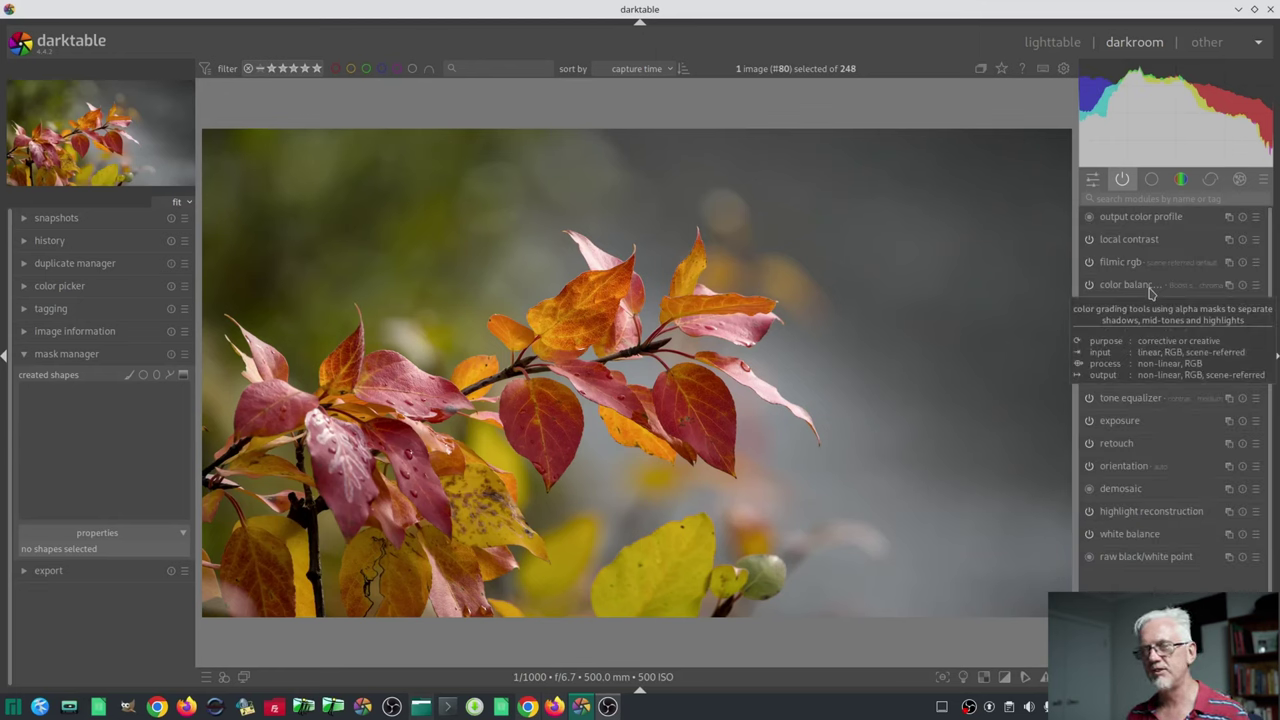
left_click(1150, 292)
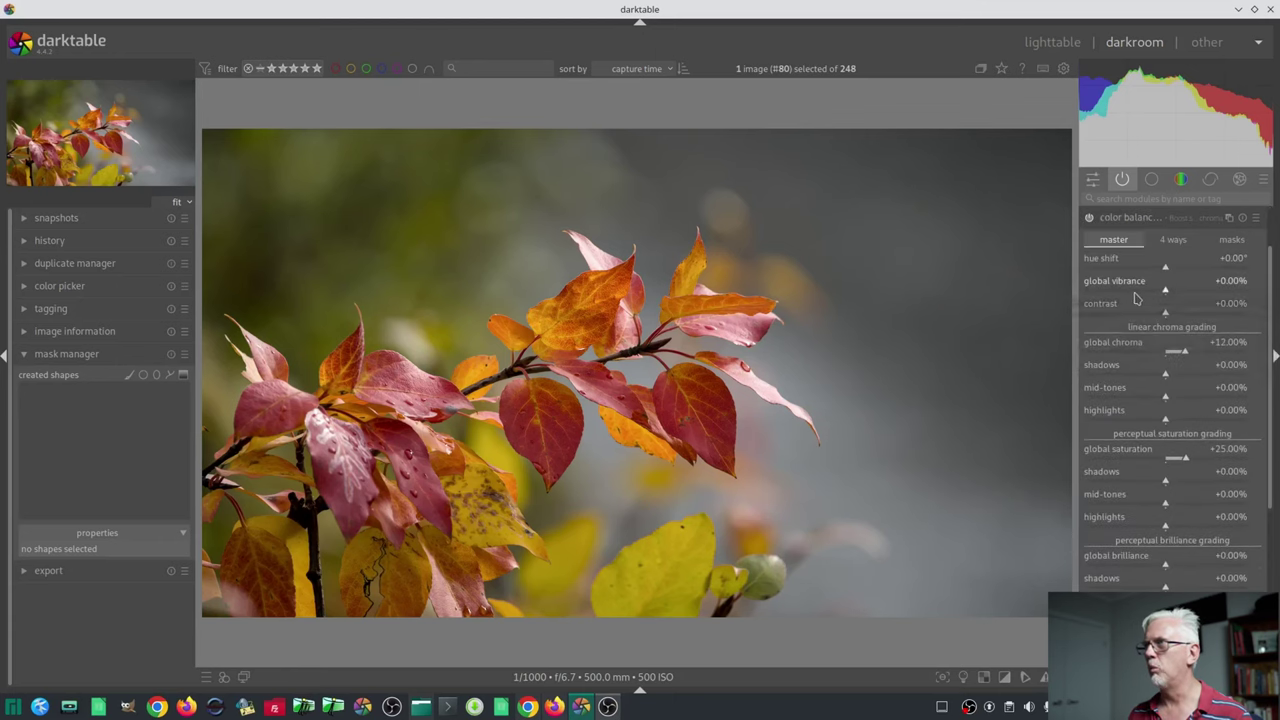
scroll(1250, 480, "down", 4)
scroll(1257, 503, "down", 1)
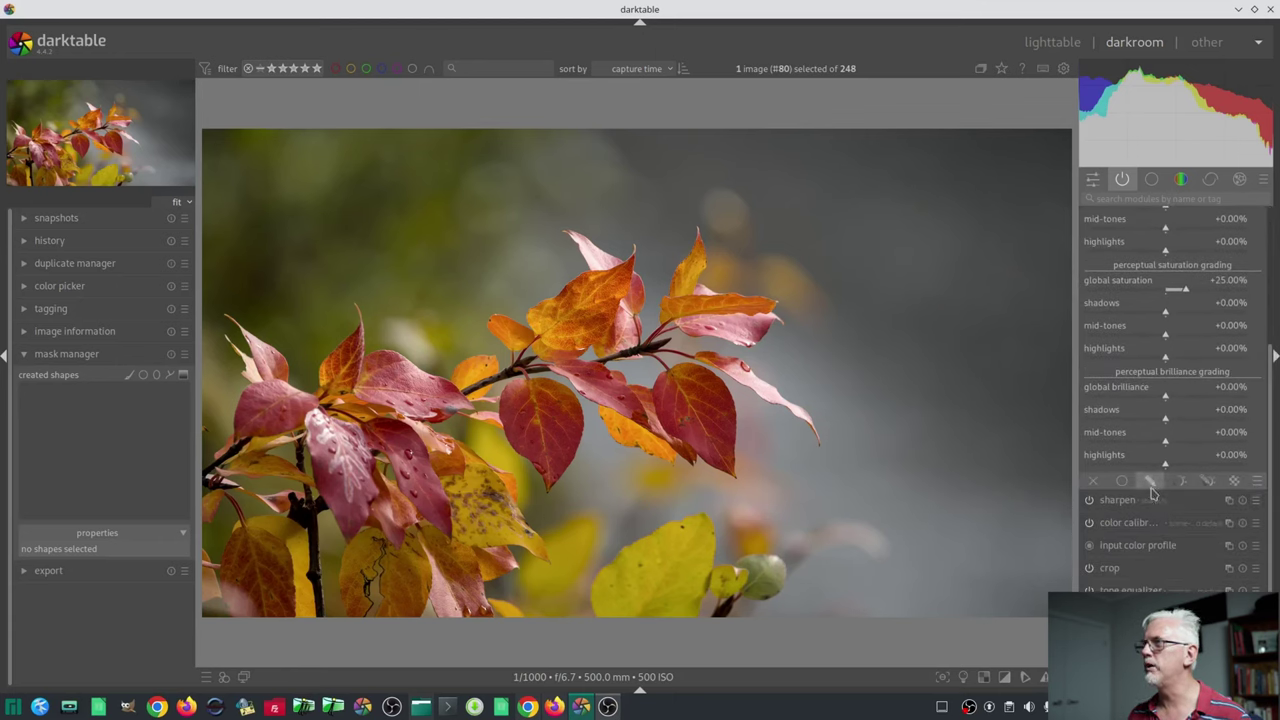
left_click(1152, 482)
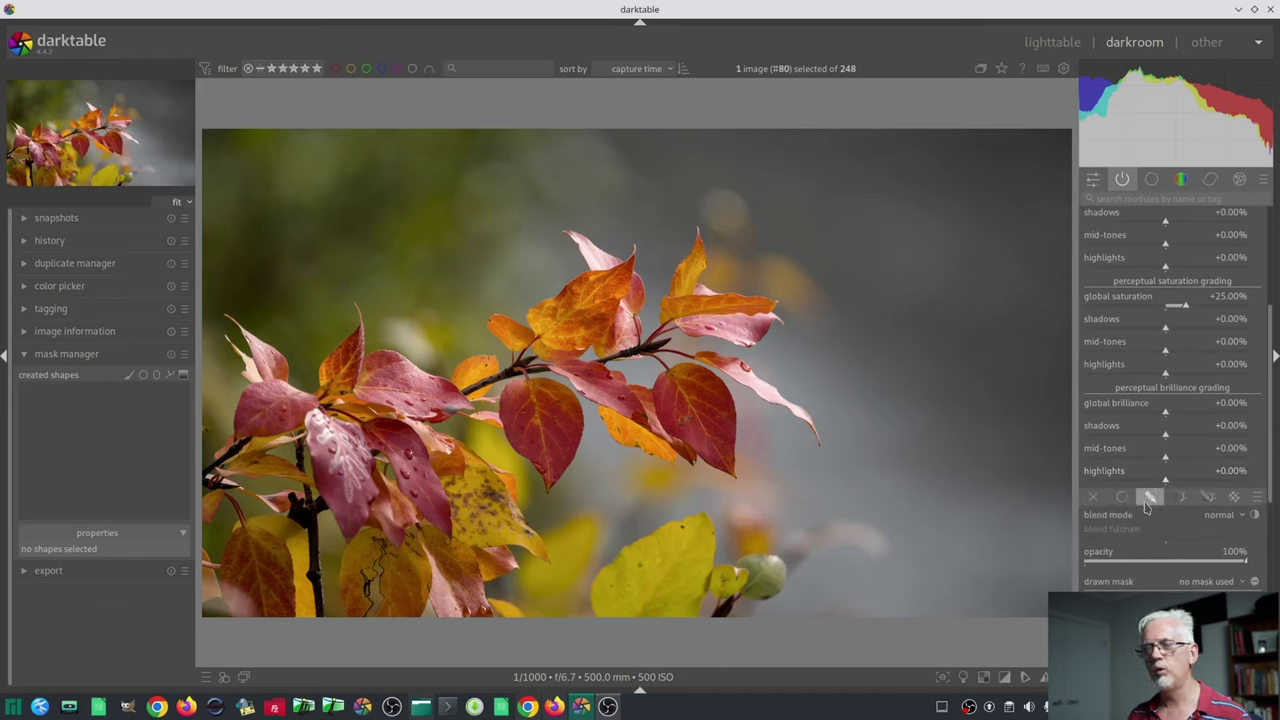
scroll(1143, 498, "down", 3)
scroll(1143, 500, "down", 3)
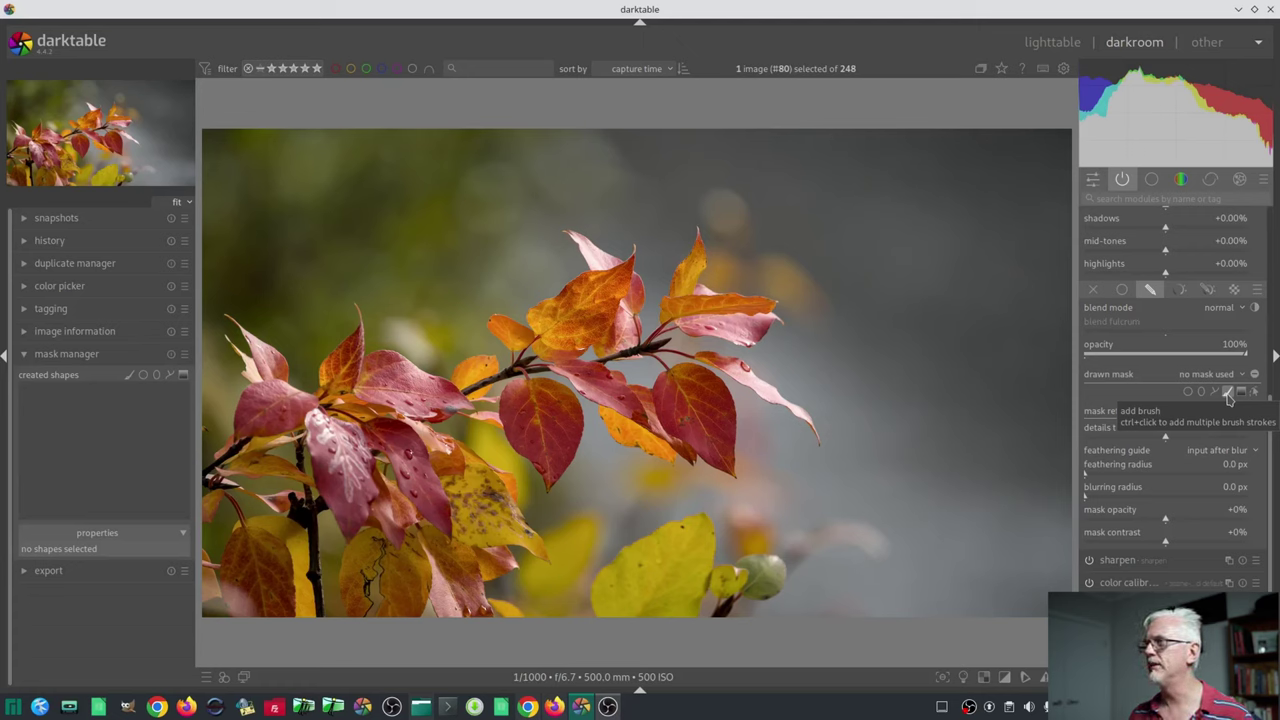
Activate the add-brush tool, giving a brush with 5% opacity, 13.56% size and 60.24% hardness
left_click(1228, 392)
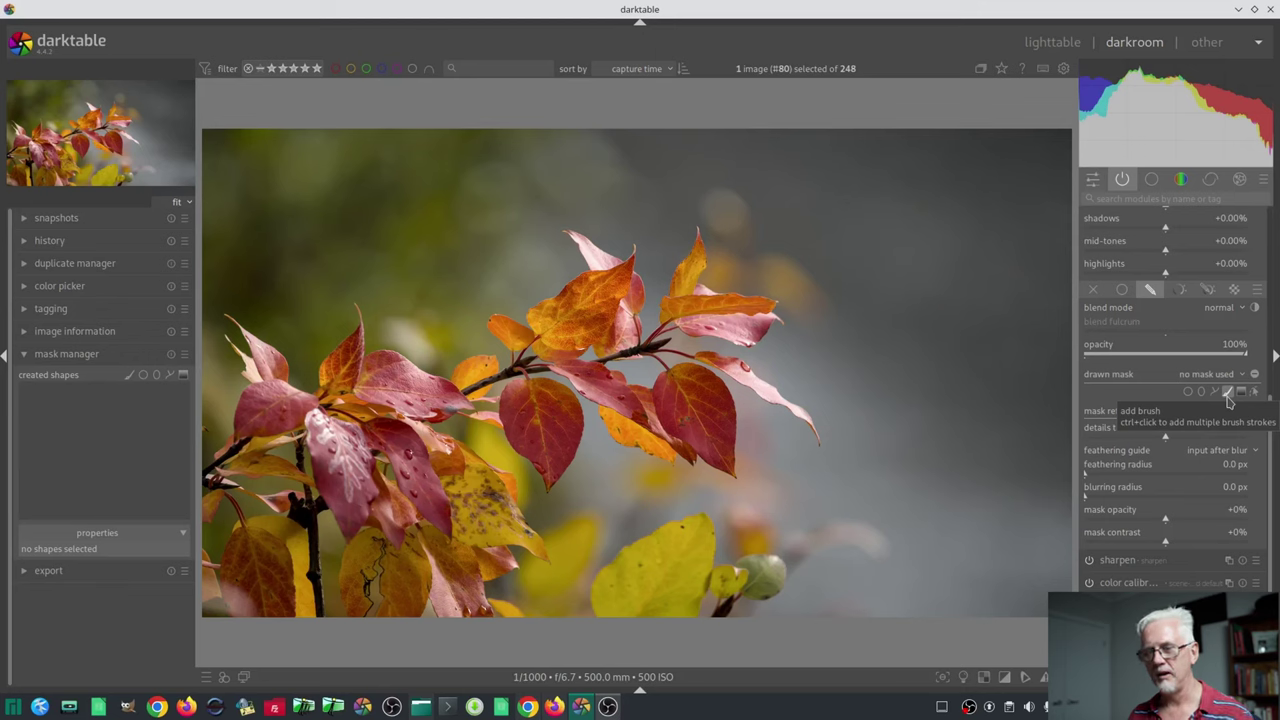
left_click(1228, 394)
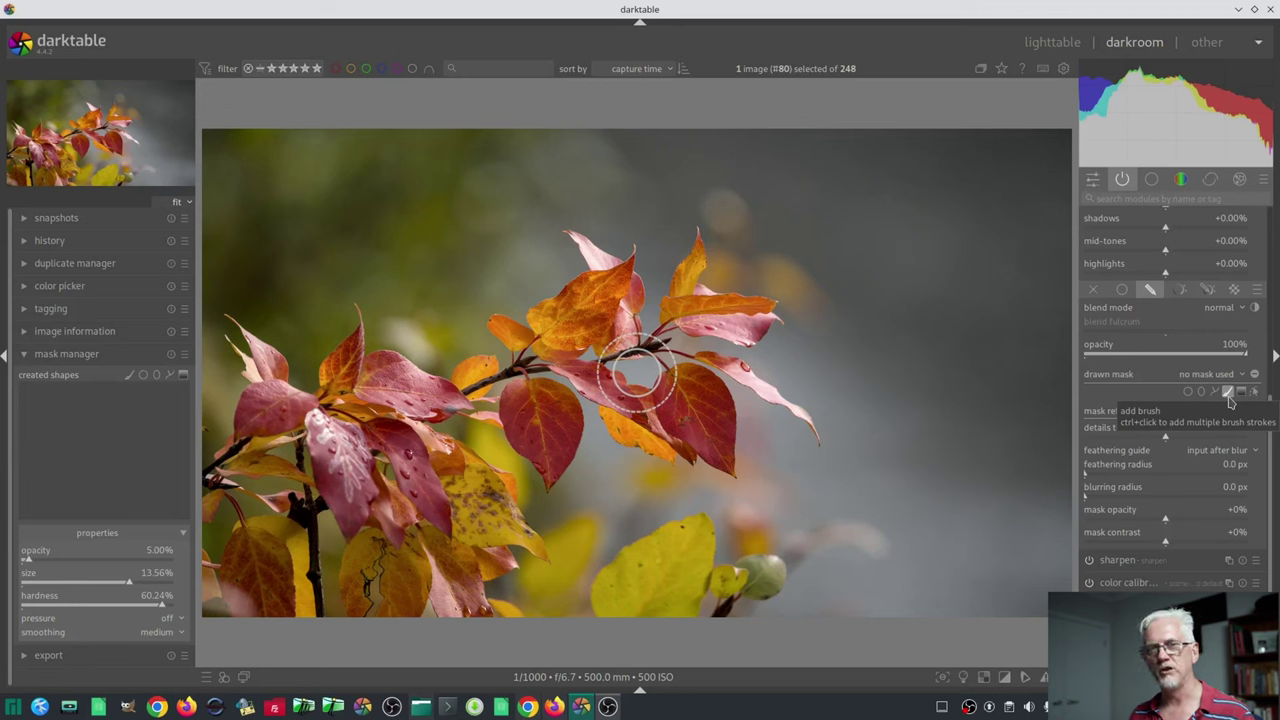
Adjust the brush to 13.41% size and about 53.4% hardness, keeping 5% opacity
left_click(1228, 394)
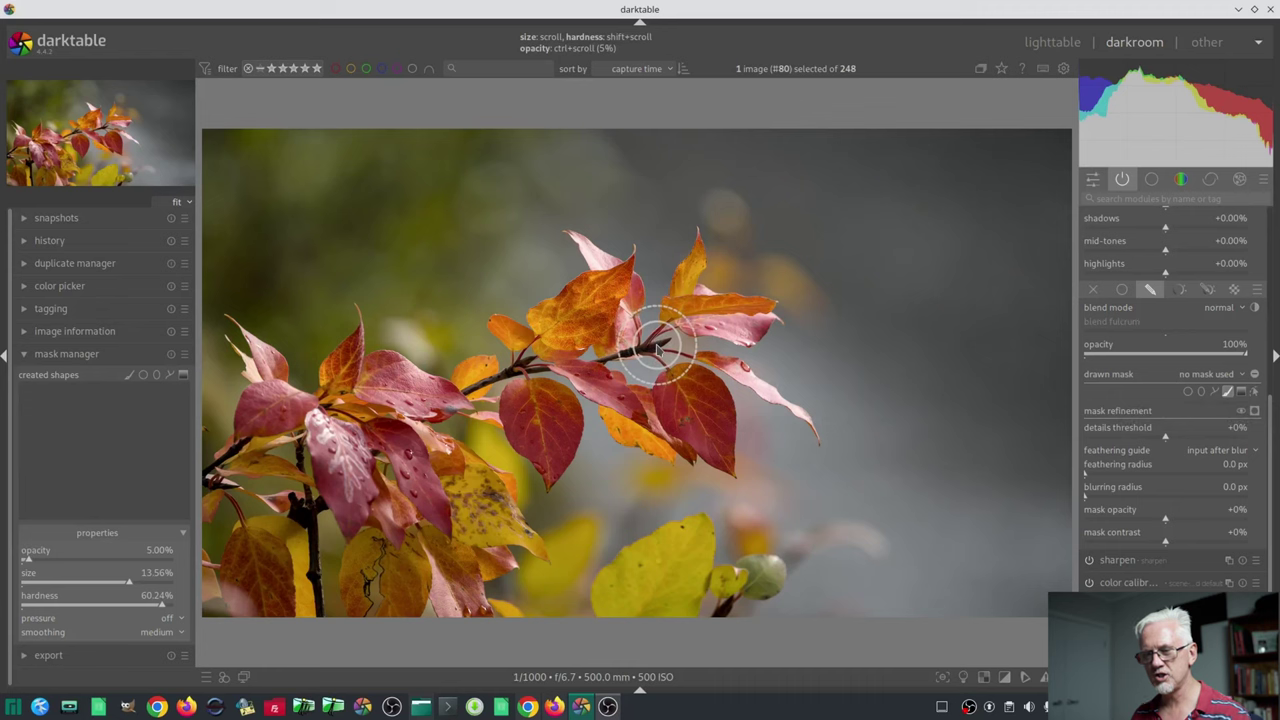
scroll(675, 348, "up", 1)
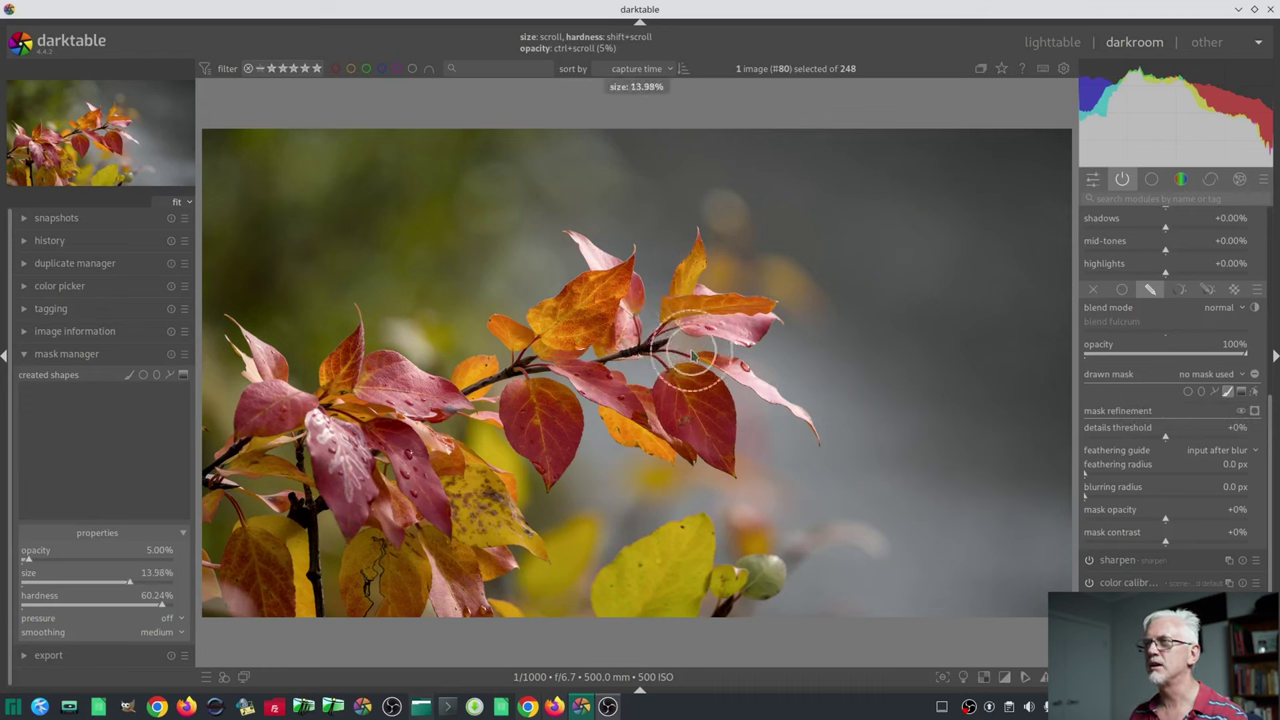
scroll(692, 358, "down", 2)
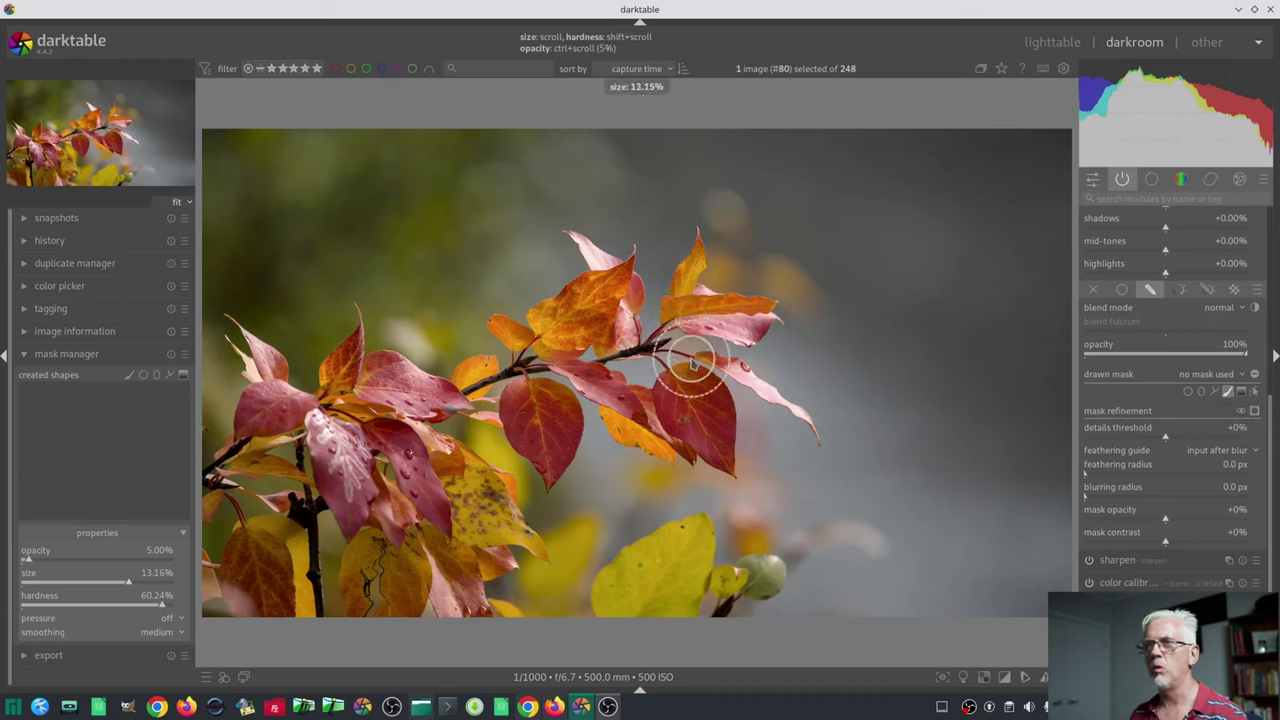
left_click(105, 588)
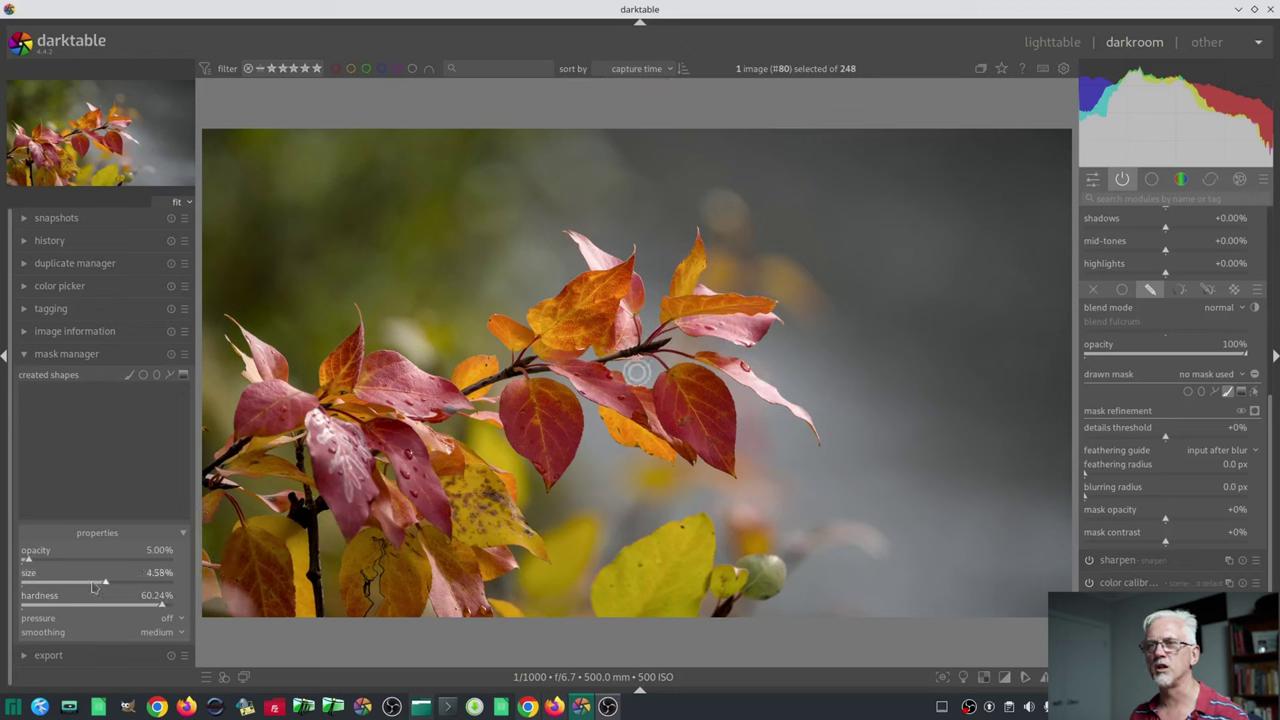
left_click(129, 582)
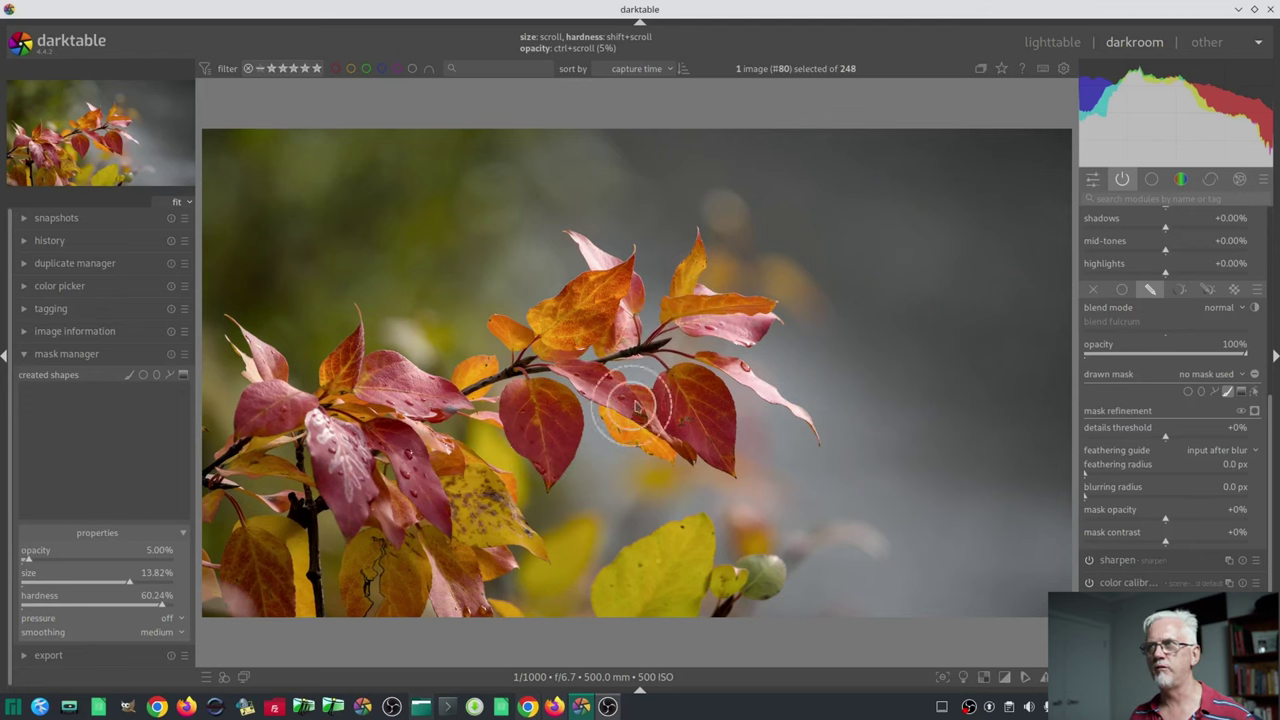
left_click(130, 606)
mouse_move(130, 614)
left_mouse_down()
mouse_move(163, 616)
mouse_move(151, 612)
left_mouse_up()
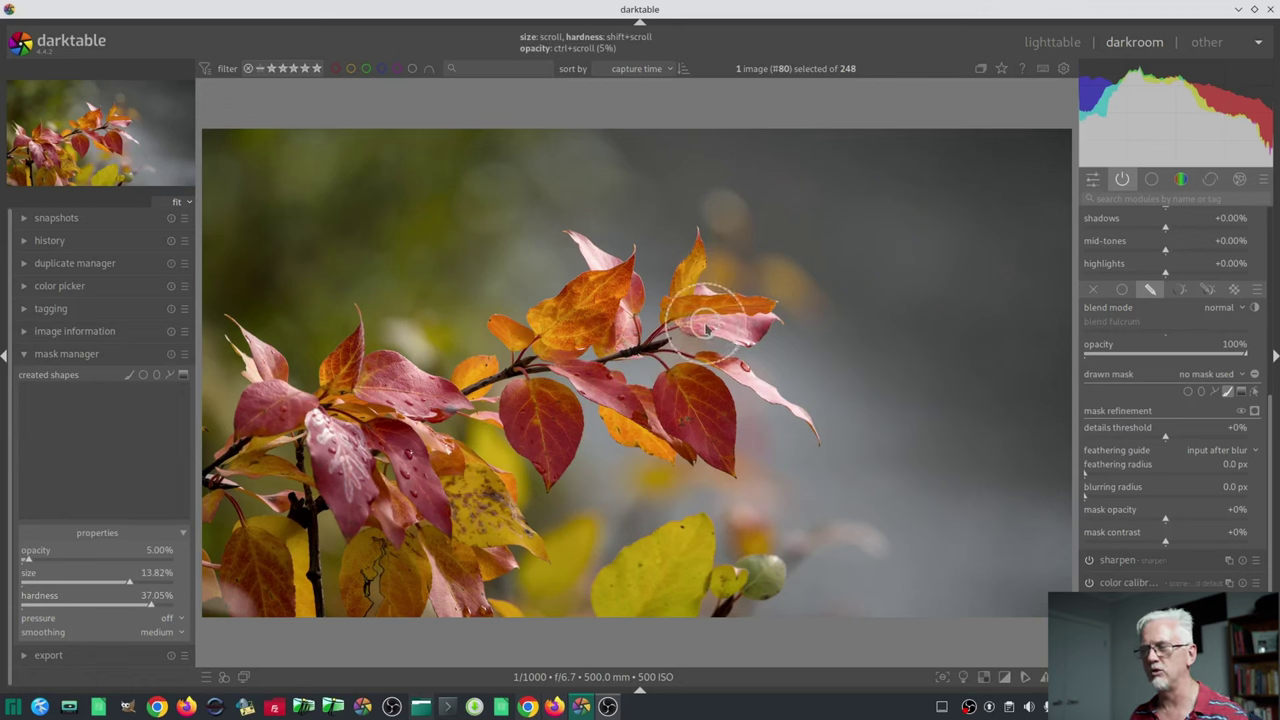
scroll(699, 348, "up", 15, "shift")
scroll(699, 348, "down", 5, "shift")
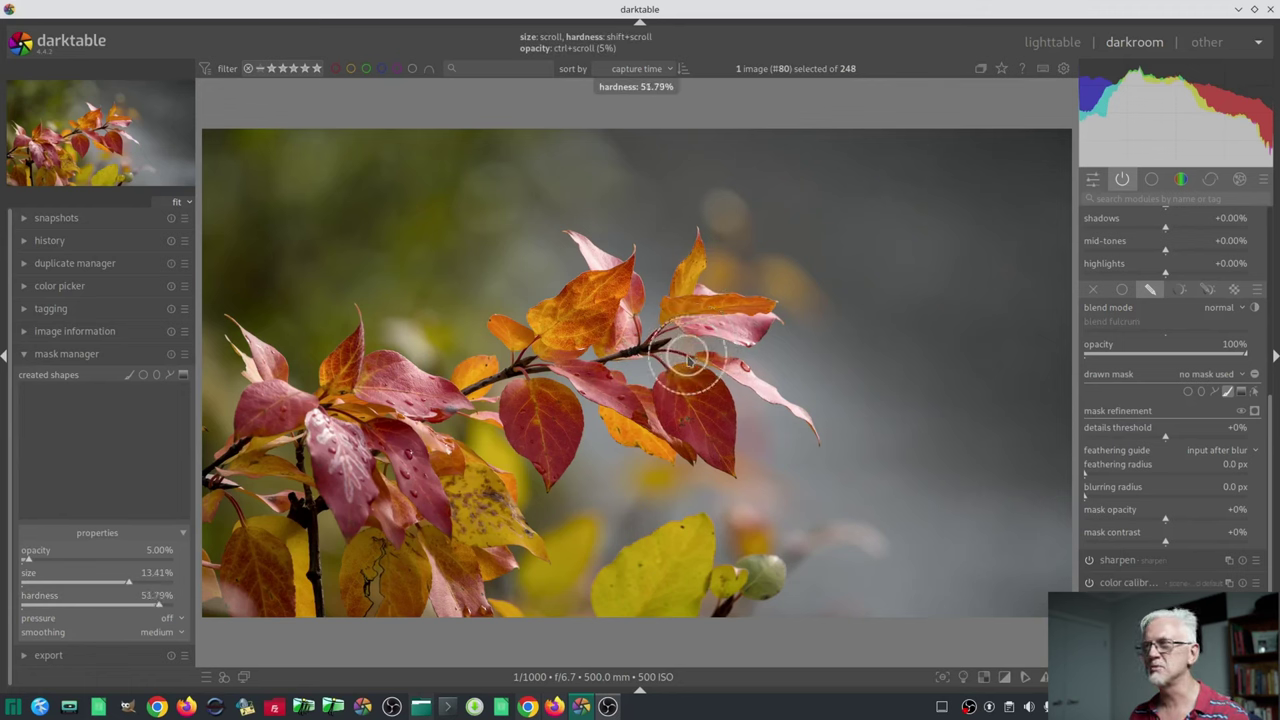
scroll(688, 360, "up", 1, "shift")
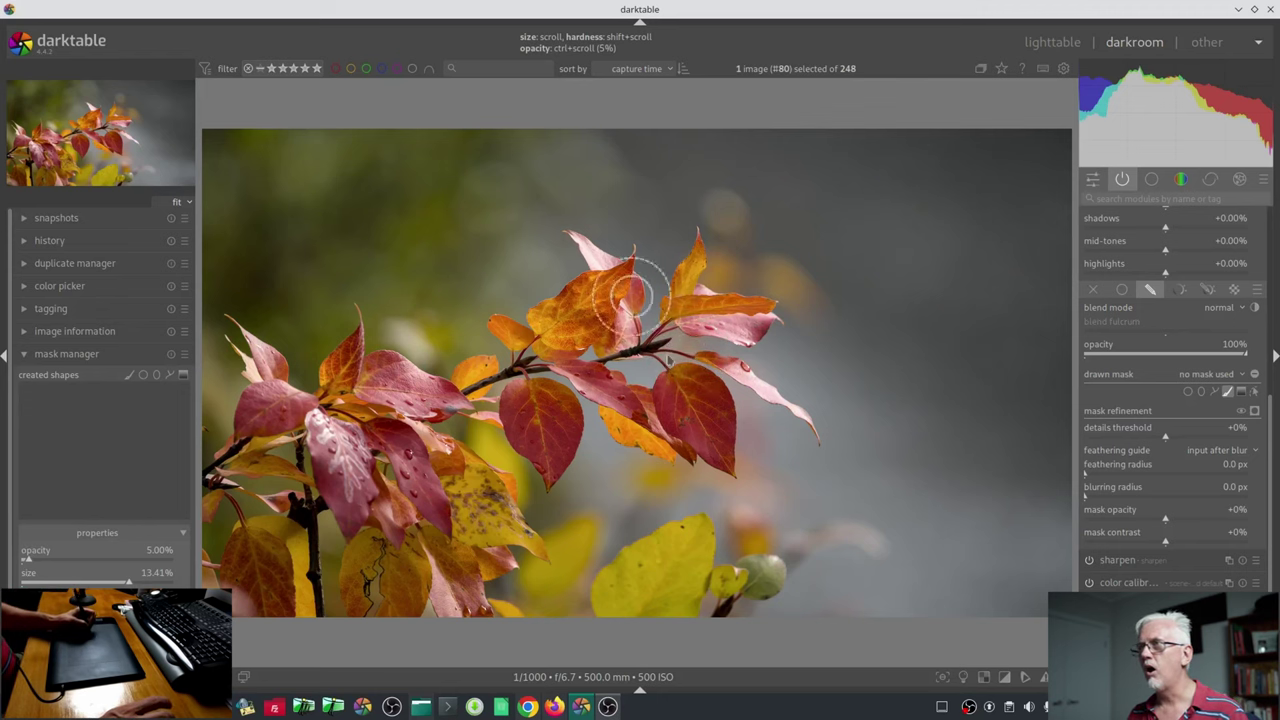
Paint about 40 faint brush strokes across the leaves
mouse_move(692, 308)
left_mouse_down()
mouse_move(693, 267)
mouse_move(676, 329)
mouse_move(636, 387)
mouse_move(709, 348)
mouse_move(700, 337)
mouse_move(756, 332)
mouse_move(707, 327)
mouse_move(734, 357)
mouse_move(699, 393)
mouse_move(734, 385)
mouse_move(686, 398)
mouse_move(727, 462)
mouse_move(683, 455)
mouse_move(701, 443)
mouse_move(667, 420)
mouse_move(634, 420)
mouse_move(631, 457)
mouse_move(613, 373)
mouse_move(628, 354)
mouse_move(581, 340)
mouse_move(608, 299)
mouse_move(562, 322)
mouse_move(582, 317)
mouse_move(610, 271)
mouse_move(609, 314)
left_mouse_up()
Finish the first batch, then paint more strokes around the upper-left leaves
right_click(605, 335)
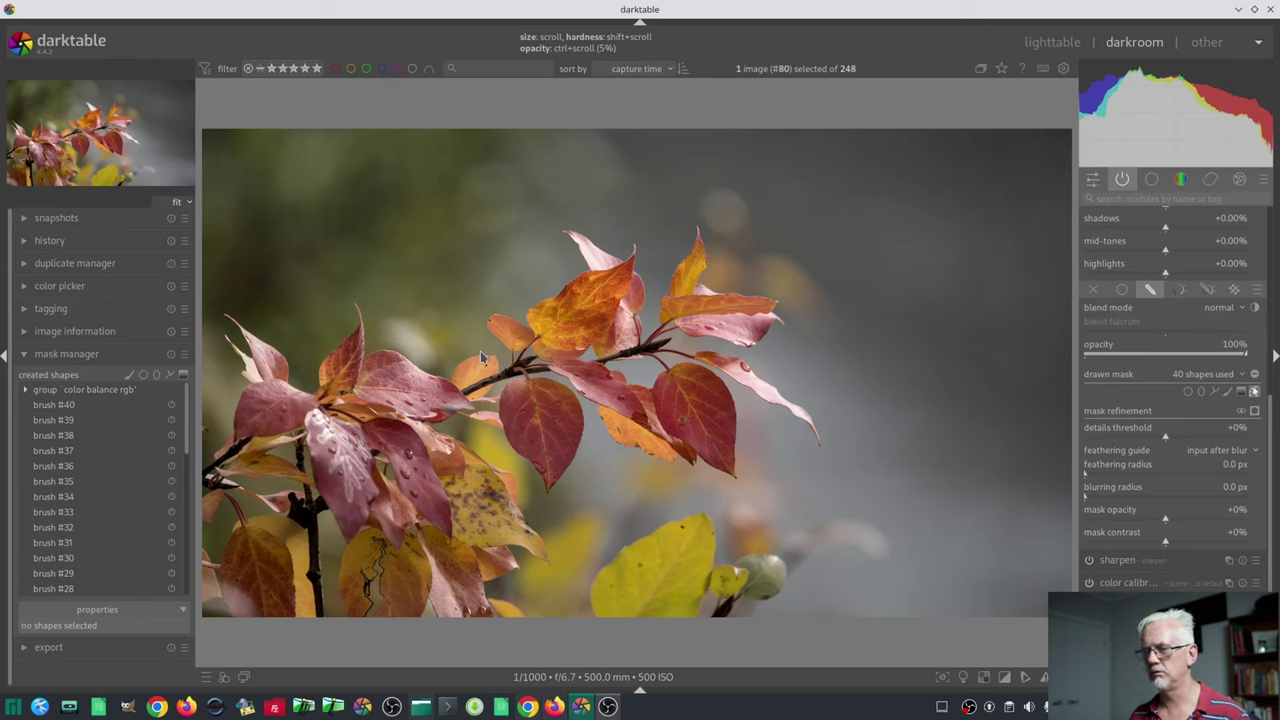
left_click(1228, 393)
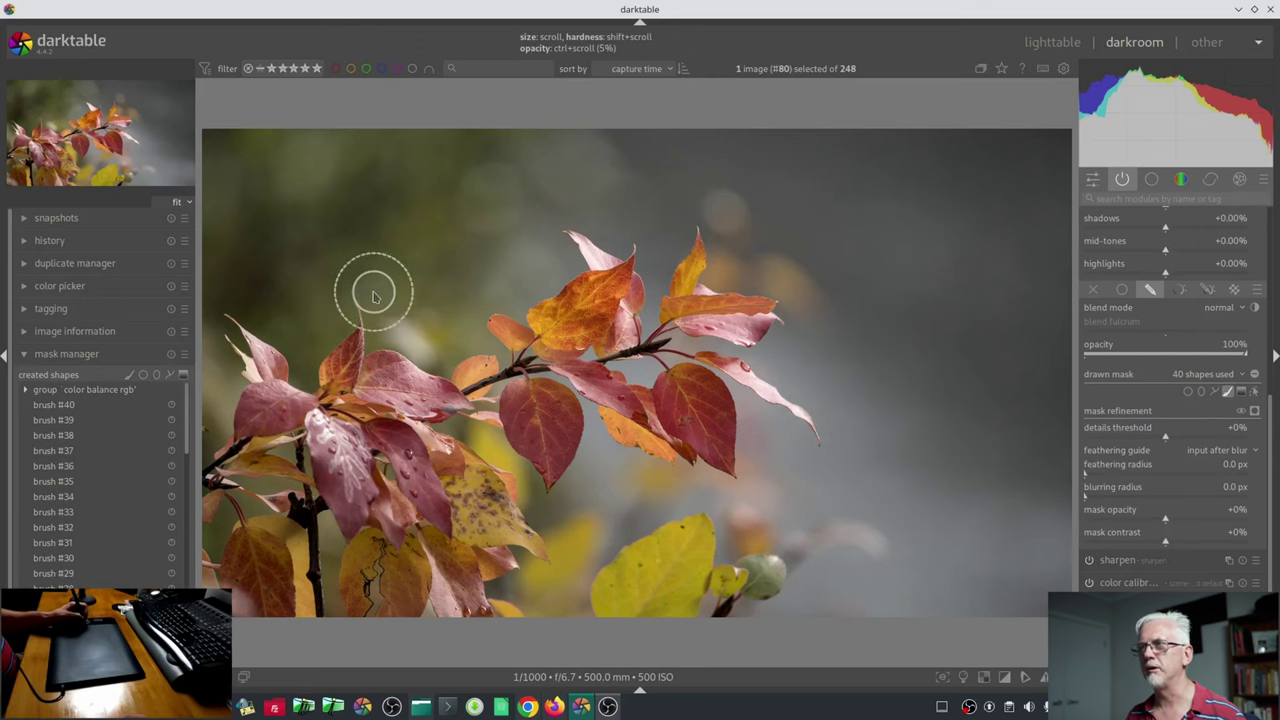
left_click_drag(494, 424, 566, 491)
mouse_move(530, 400)
left_mouse_down()
mouse_move(560, 470)
mouse_move(551, 434)
mouse_move(500, 455)
left_mouse_up()
right_click(457, 457)
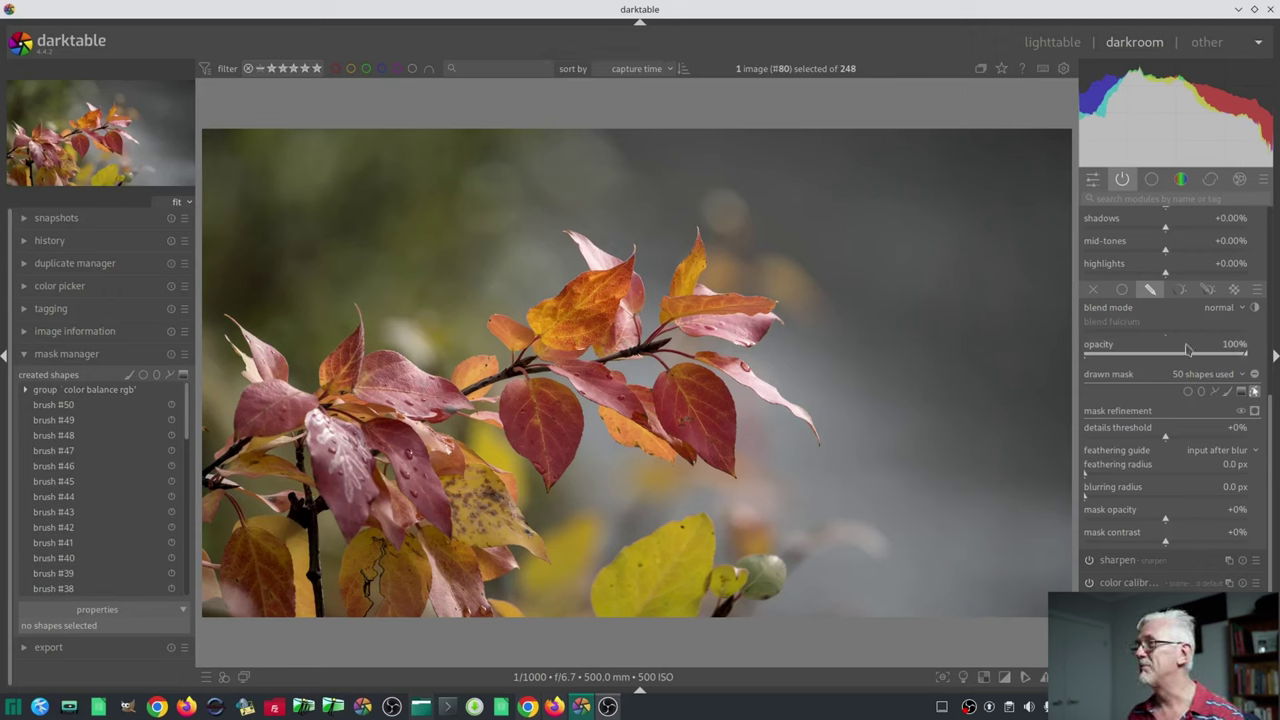
Paint strokes down the left branch and over the bottom yellow leaf, reaching 87 shapes
left_click(1227, 391)
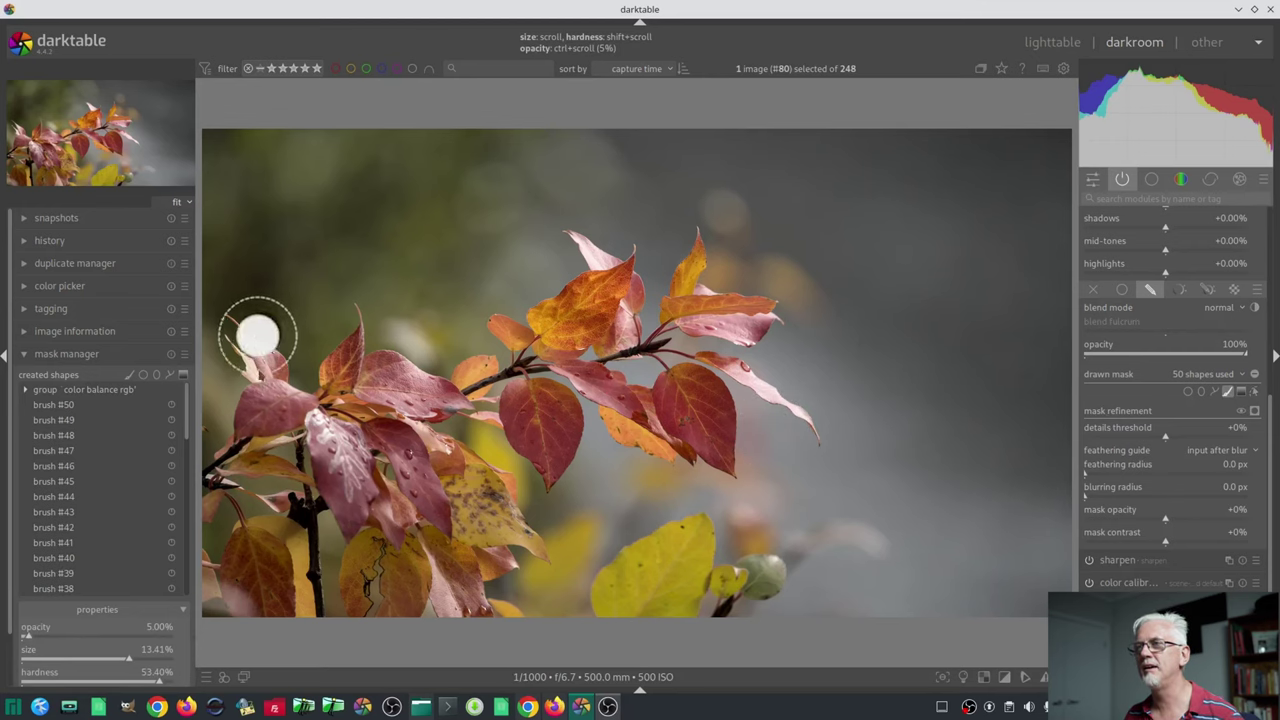
mouse_move(257, 349)
left_mouse_down()
mouse_move(267, 567)
mouse_move(271, 403)
mouse_move(306, 500)
mouse_move(349, 509)
mouse_move(405, 480)
mouse_move(351, 543)
mouse_move(400, 600)
left_mouse_up()
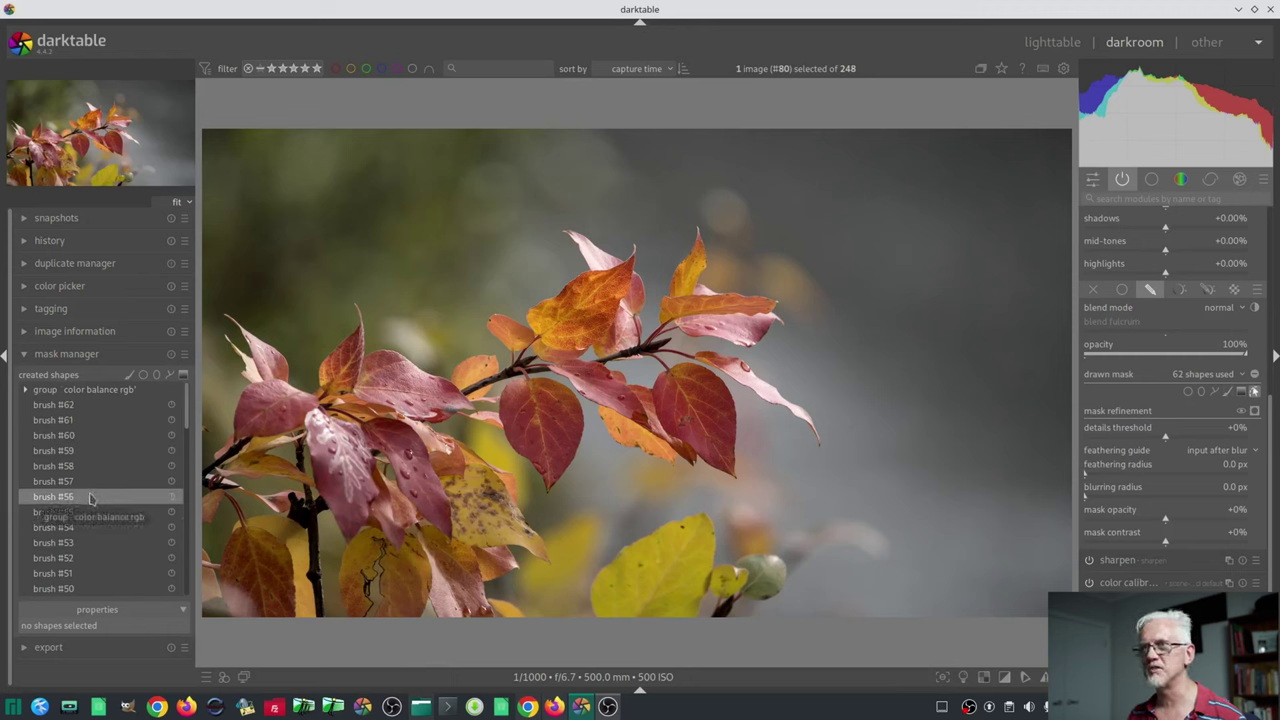
left_click(1228, 391)
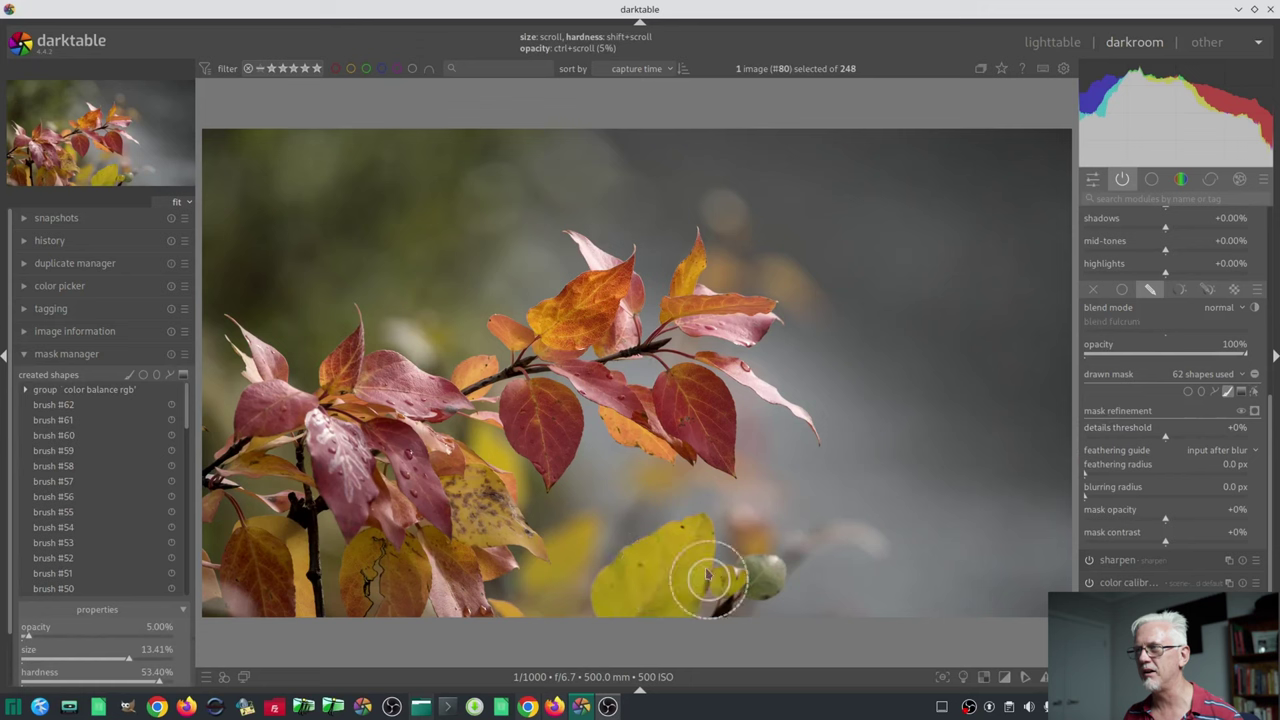
mouse_move(707, 568)
left_mouse_down()
mouse_move(643, 543)
mouse_move(634, 580)
mouse_move(331, 589)
mouse_move(380, 571)
mouse_move(263, 537)
mouse_move(457, 620)
mouse_move(317, 594)
mouse_move(323, 523)
mouse_move(400, 514)
mouse_move(390, 430)
mouse_move(410, 390)
mouse_move(289, 514)
mouse_move(295, 475)
left_mouse_up()
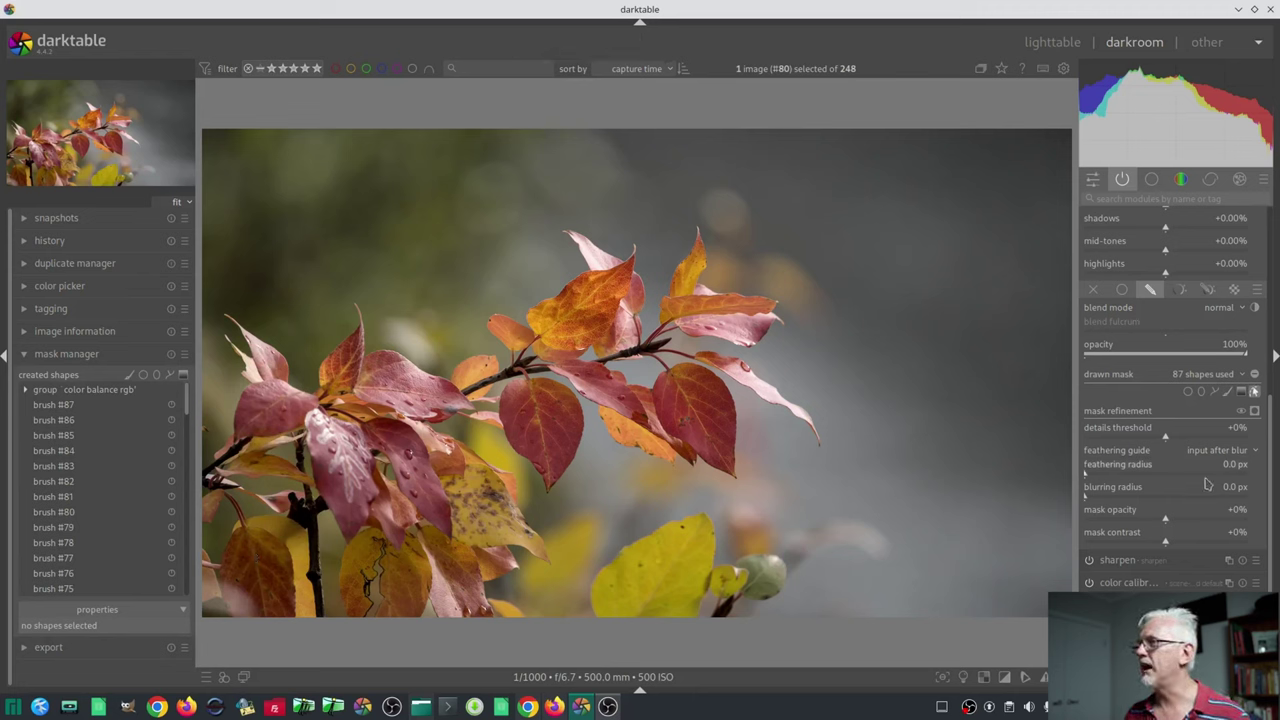
Turn on the mask display to preview the 87-stroke mask over the leaves
left_click(1254, 411)
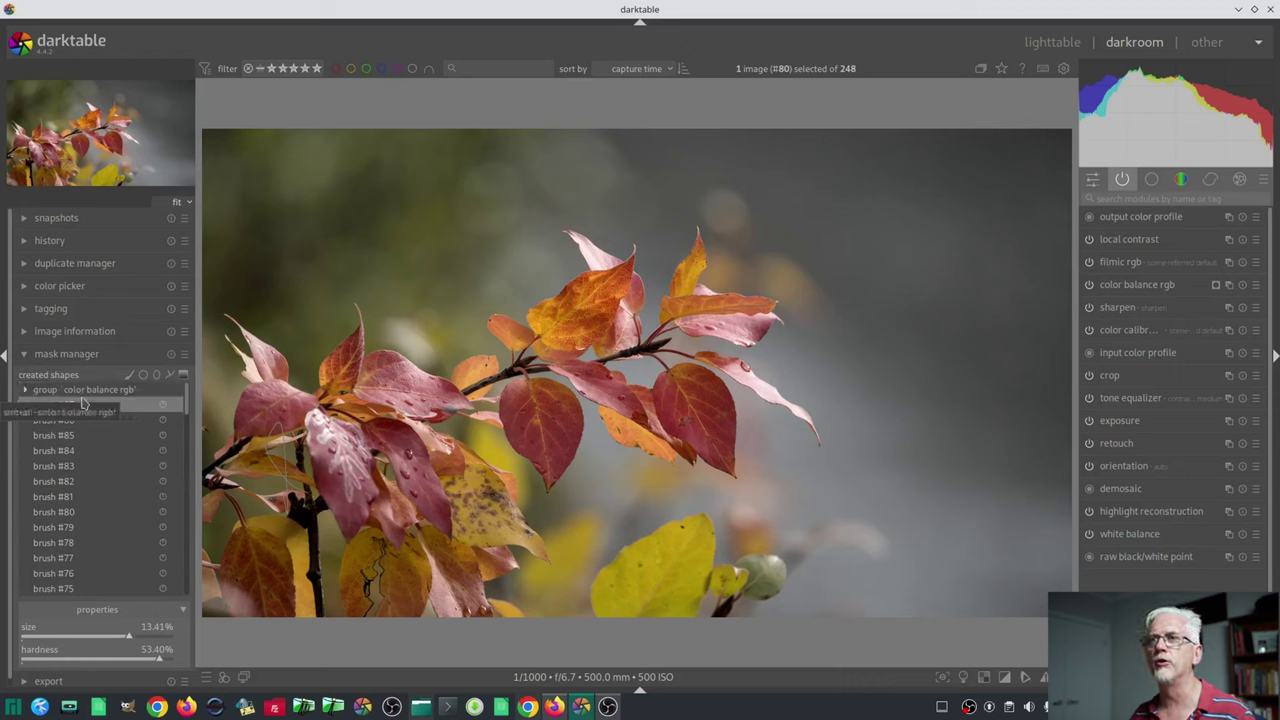
Expand the color balance rgb mask group and open brush #87's context menu
left_click(25, 390)
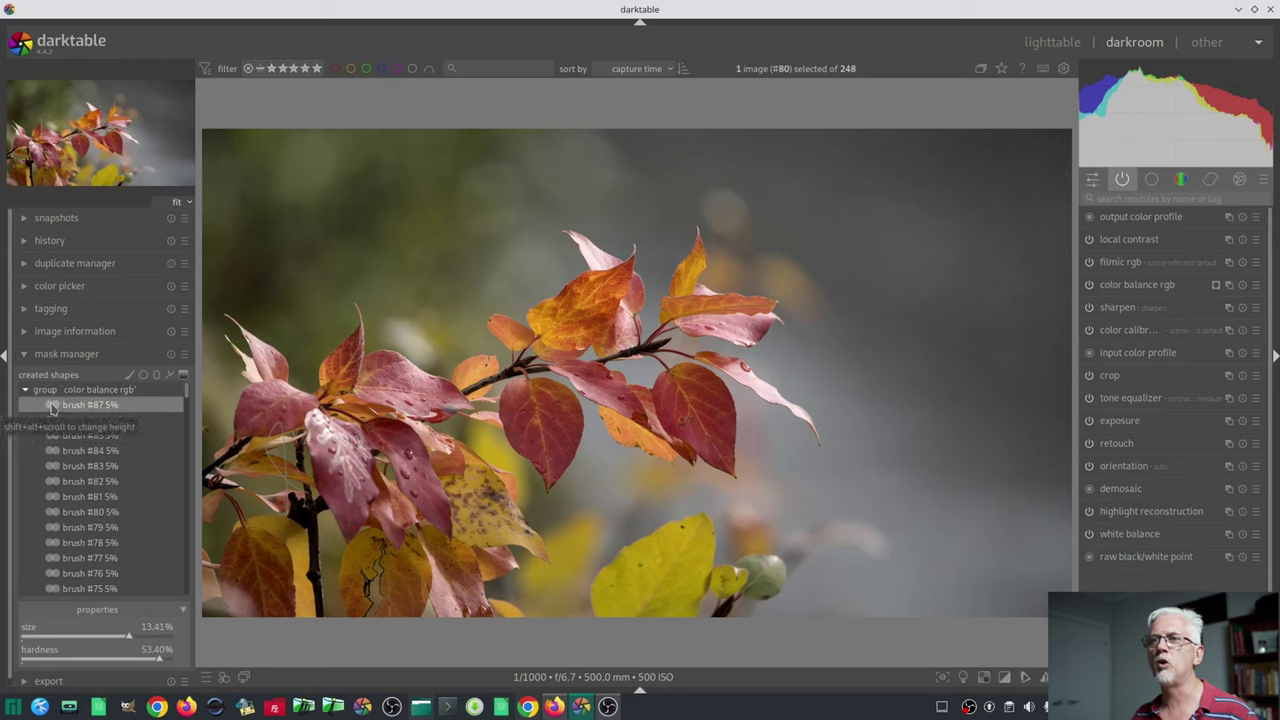
right_click(52, 407)
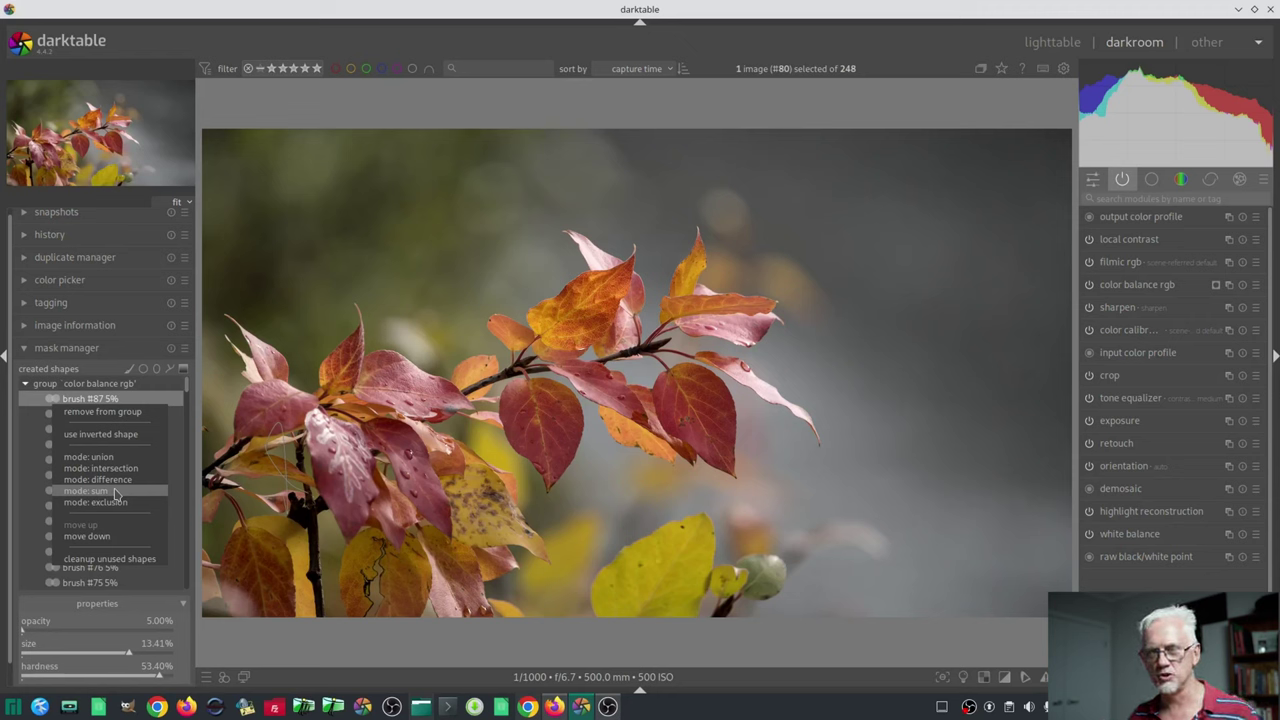
Back in darkroom, expand the color balance rgb group and select brushes #87 through #80
left_click(384, 636)
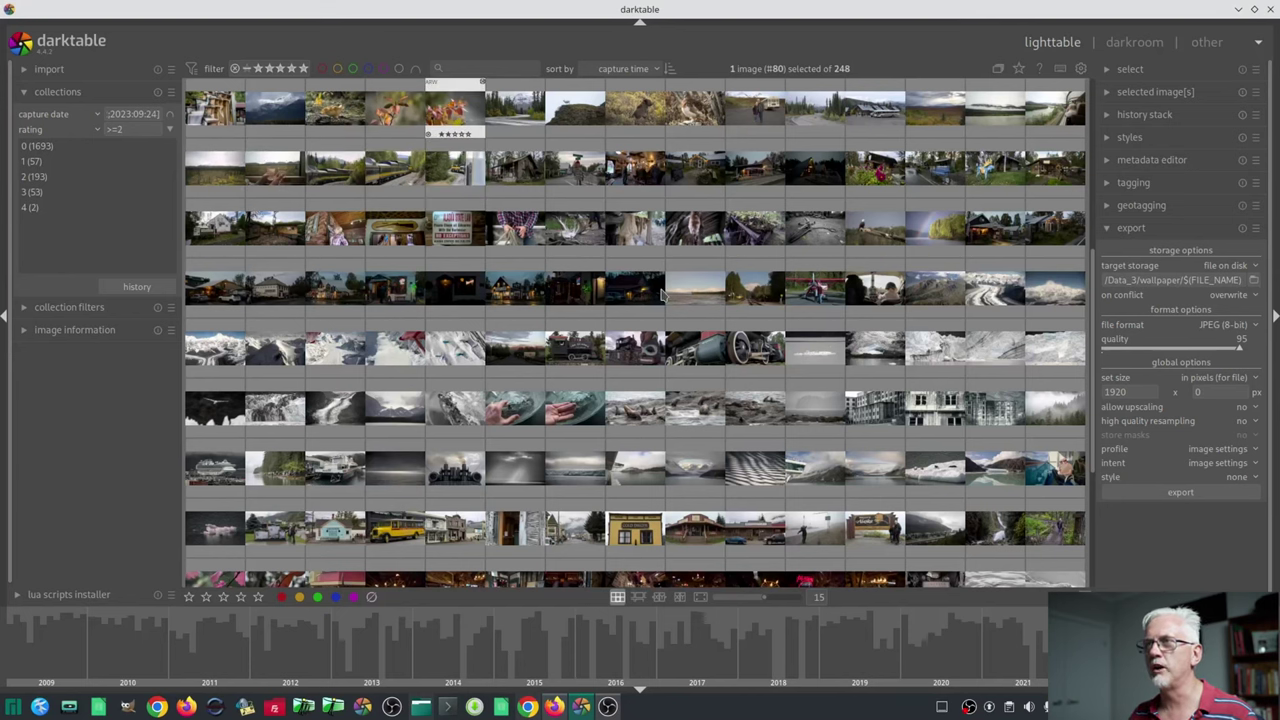
key("d")
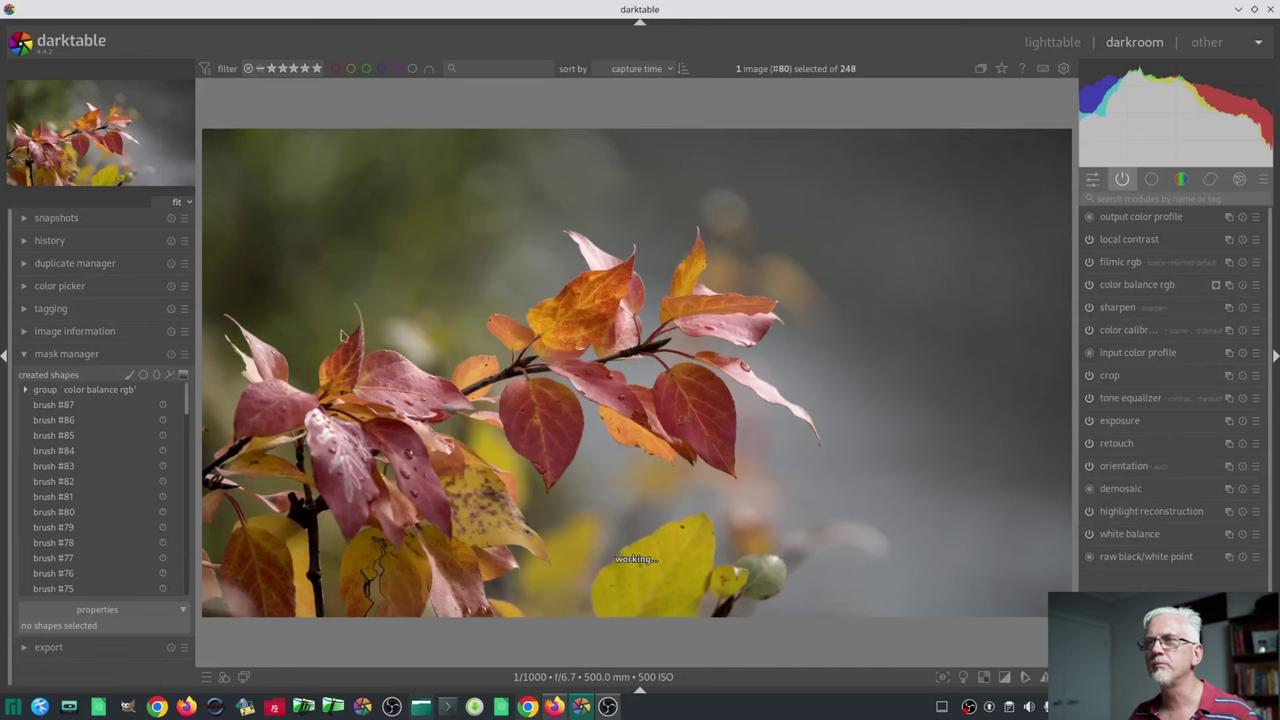
left_click(25, 390)
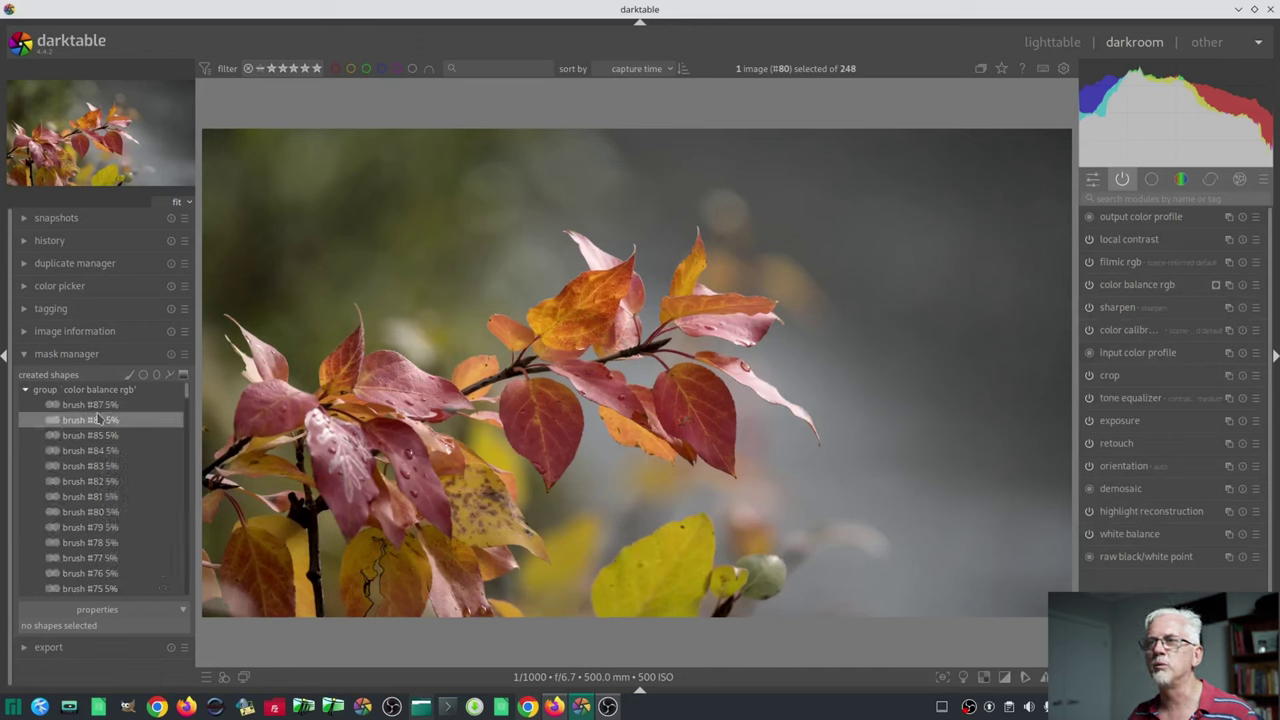
left_click(90, 404)
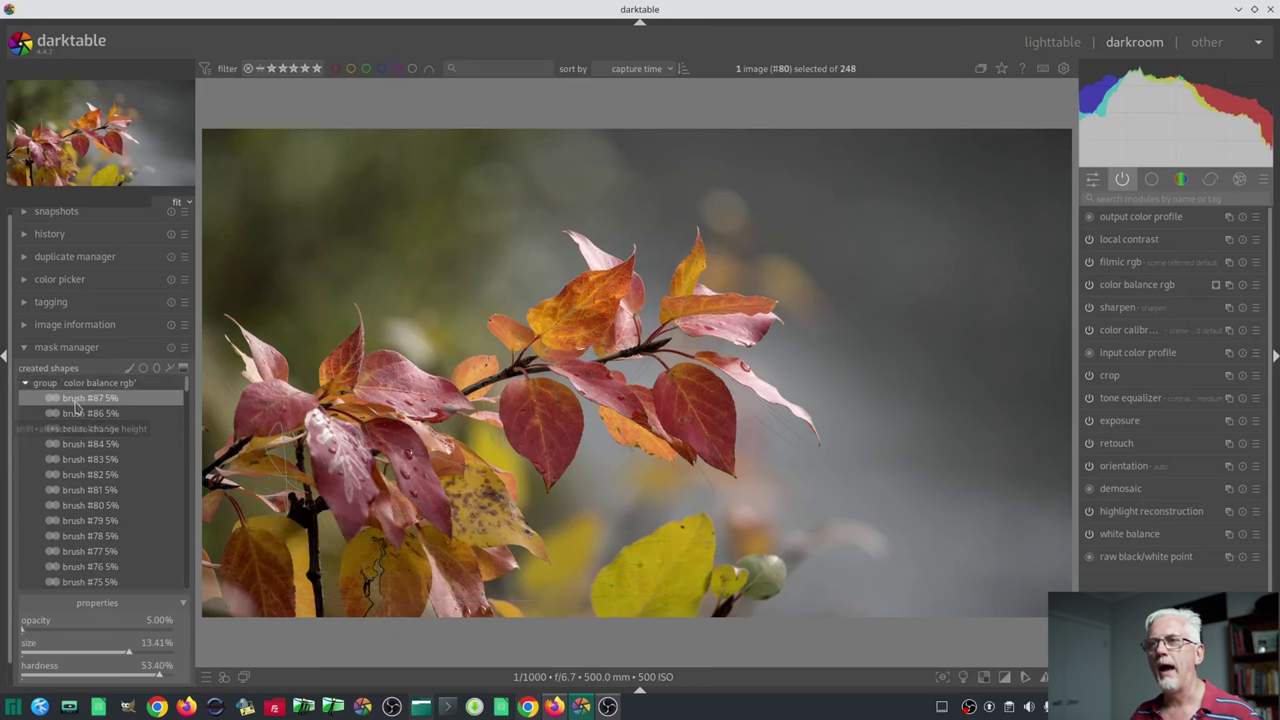
left_click(83, 506, "shift")
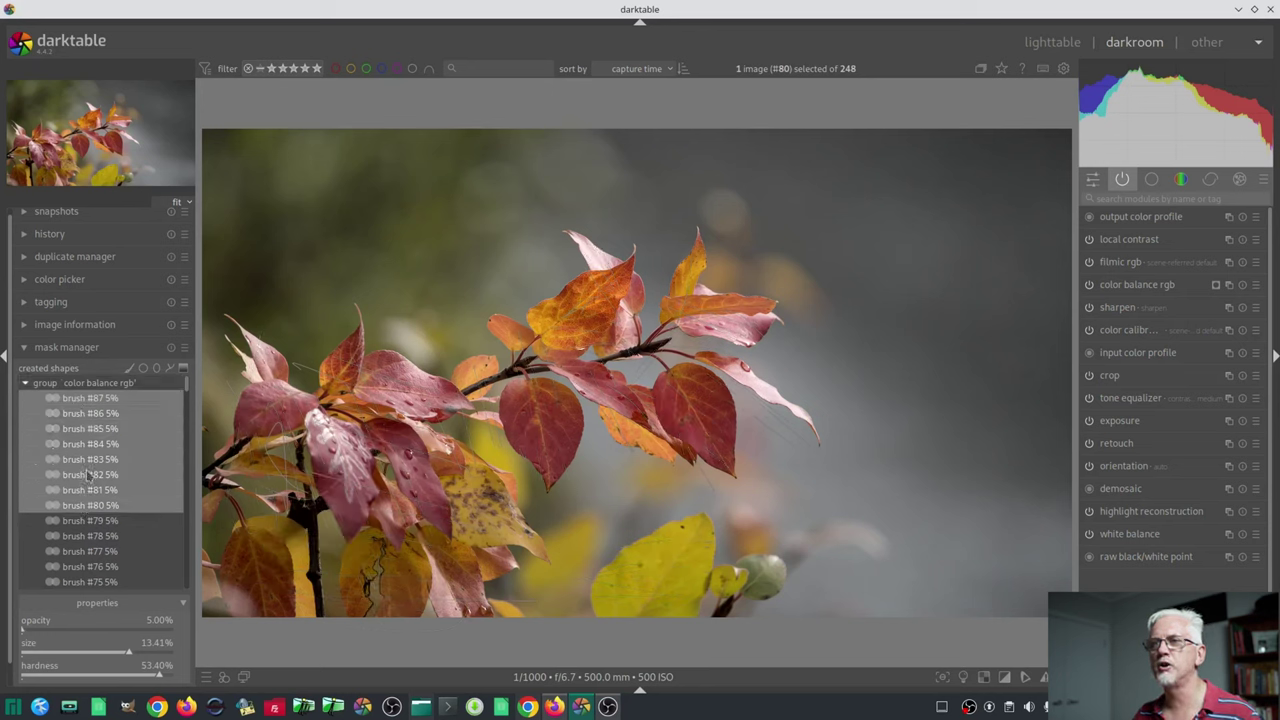
Open the context menu for the selected brushes #87 to #80
right_click(88, 475)
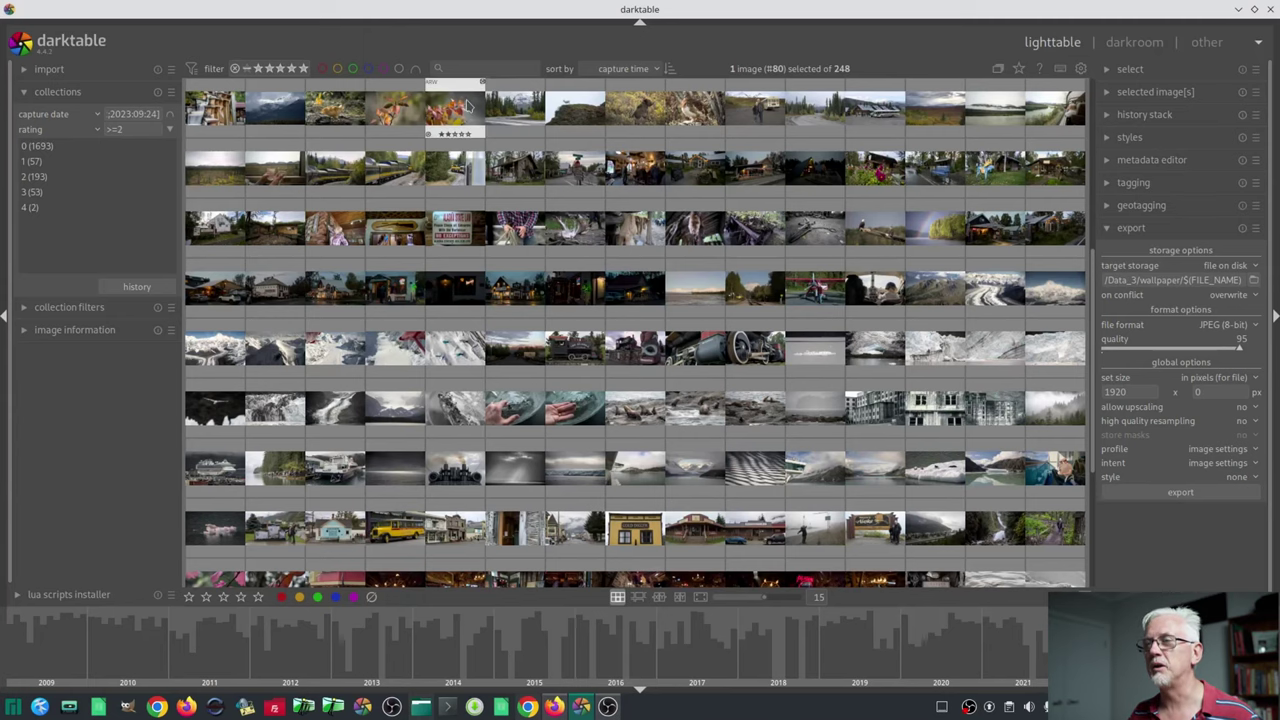
Open the leaf photo in darkroom, select brush #87, then expand and collapse the color balance rgb group
double_click(468, 110)
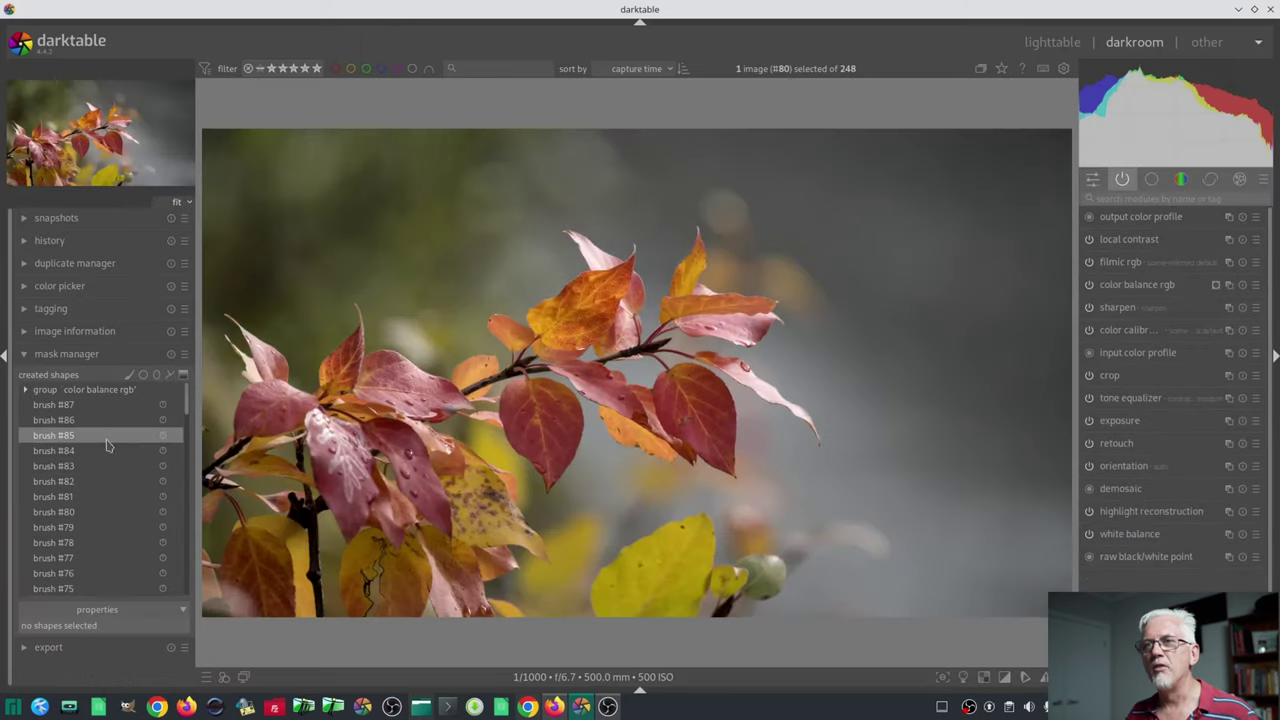
left_click(70, 405)
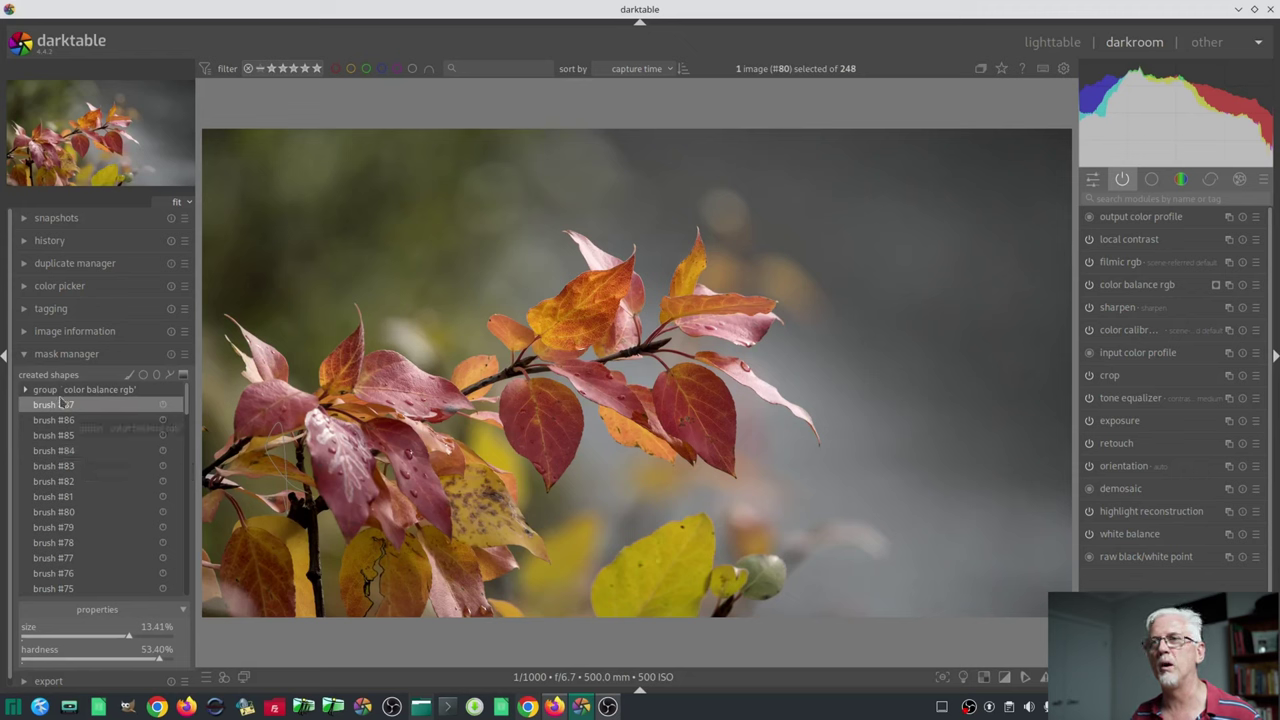
left_click(28, 393)
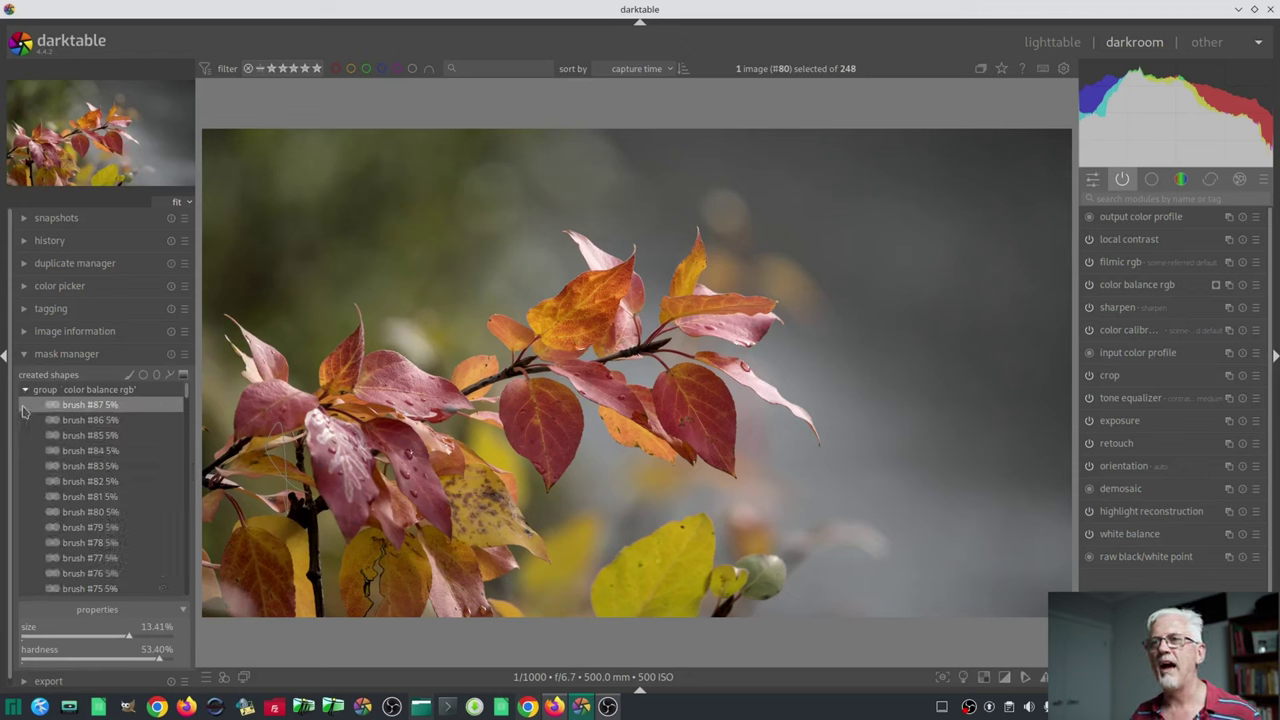
left_click(25, 393)
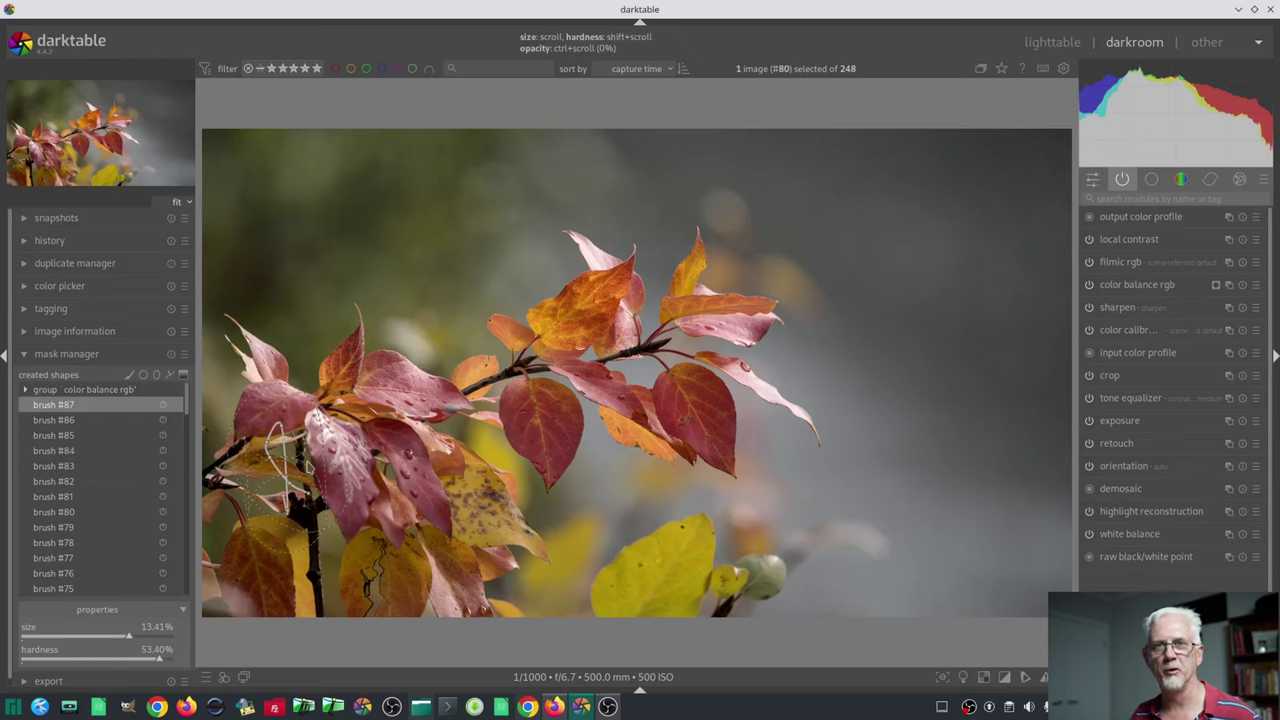